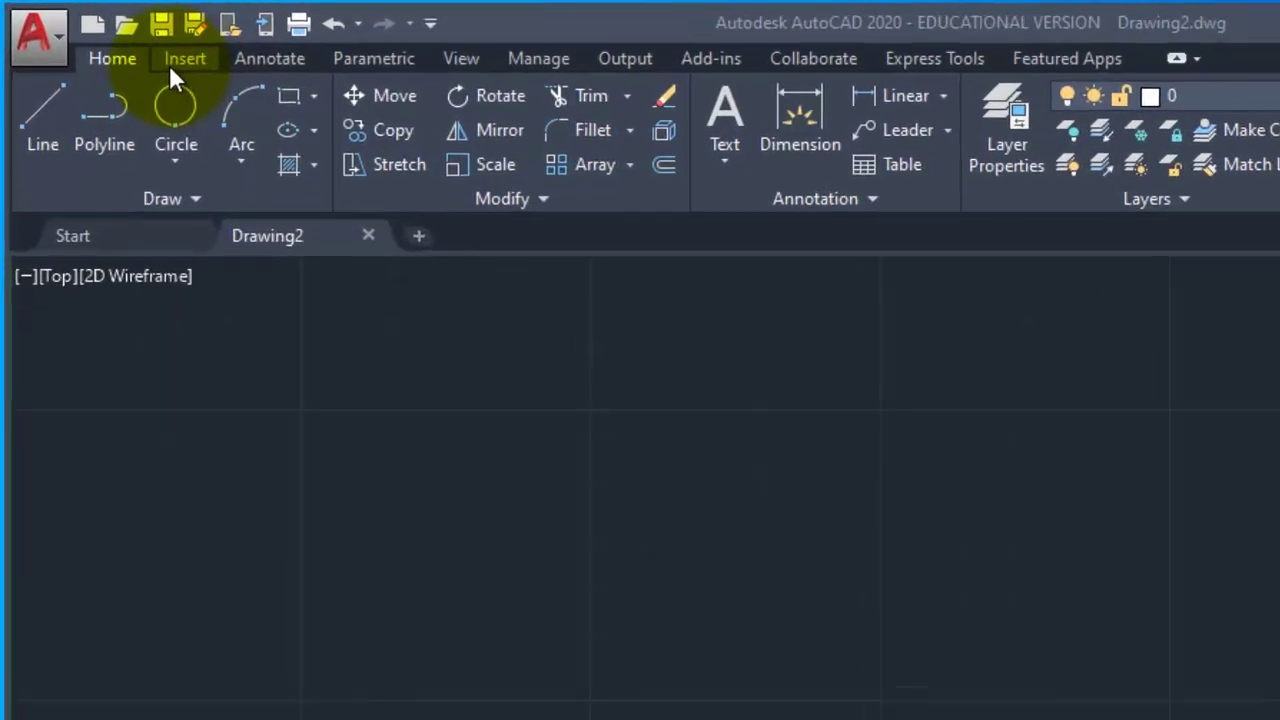
Step: Choose the Incomplete sketch drawing from Desktop > Sketches, filtered to Drawing (*.dwg), for attaching
click(202, 60)
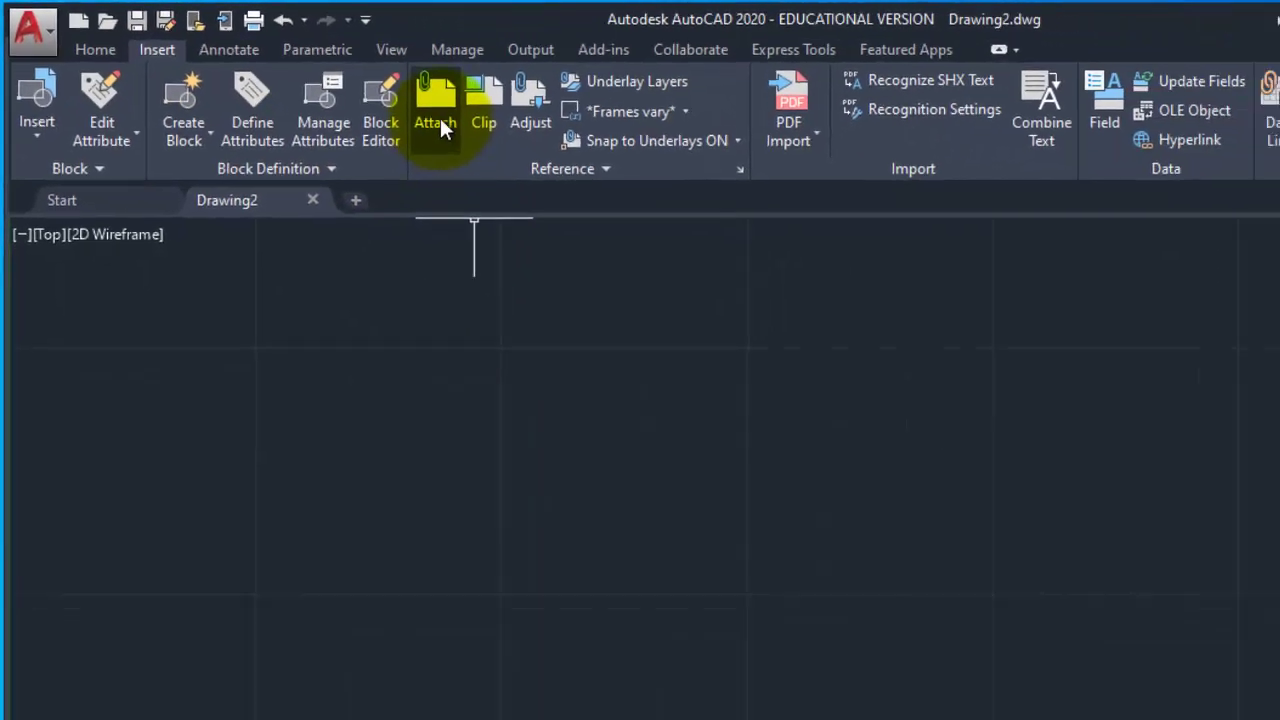
click(437, 115)
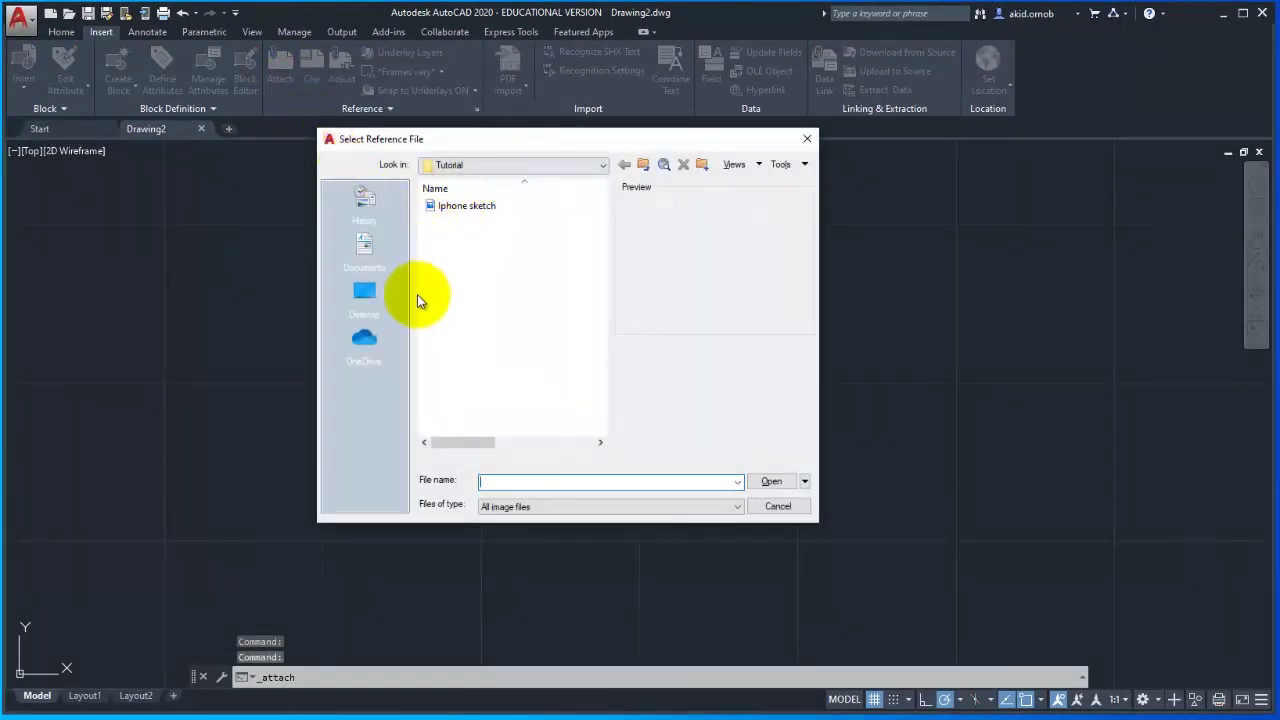
click(365, 291)
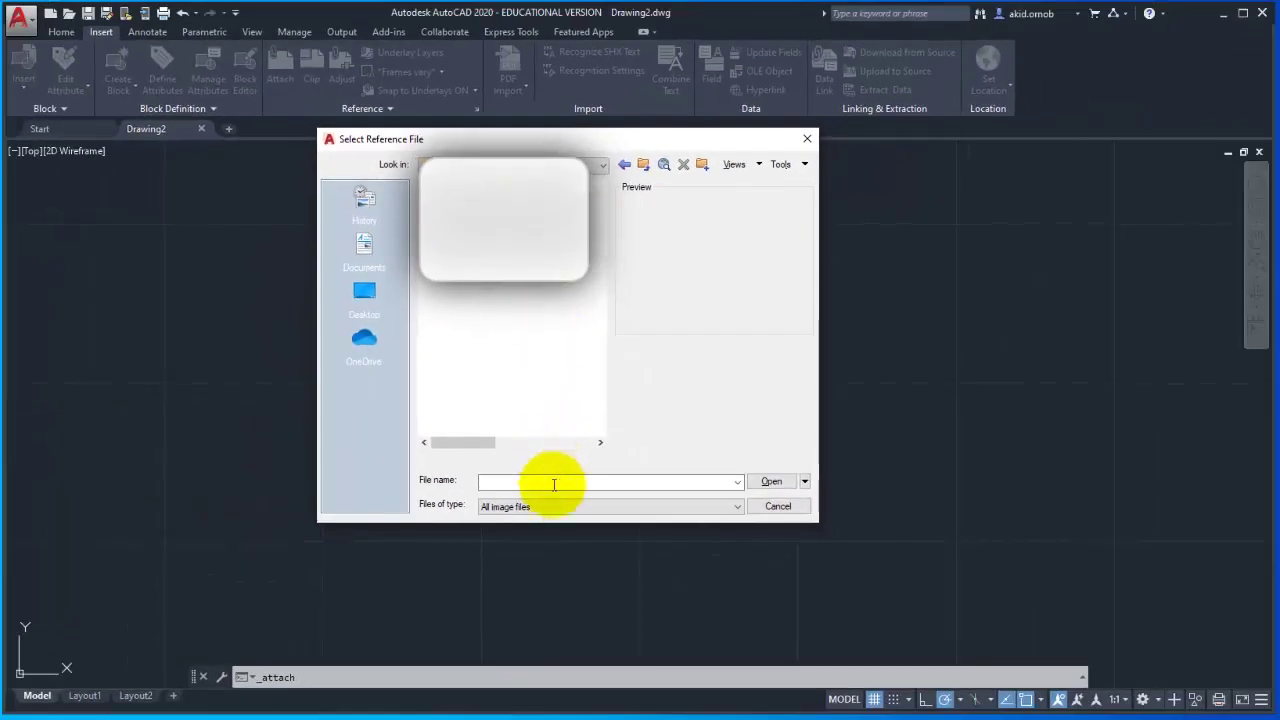
click(588, 597)
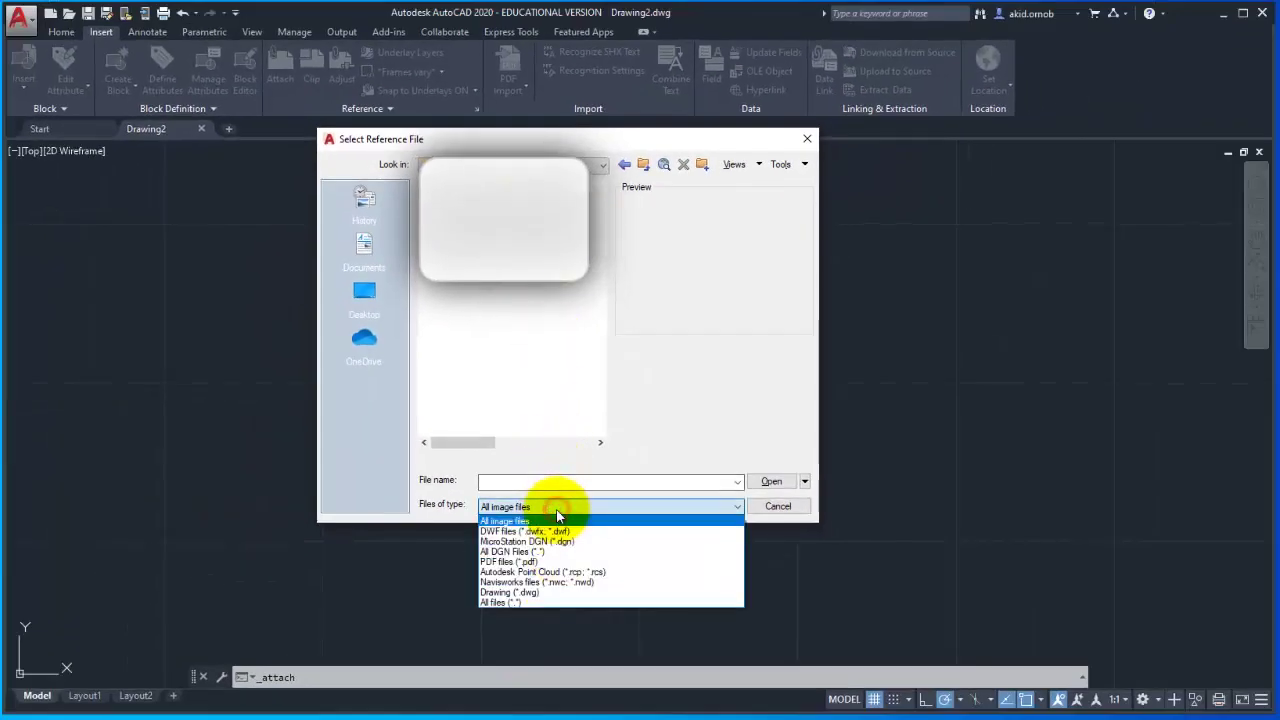
click(569, 592)
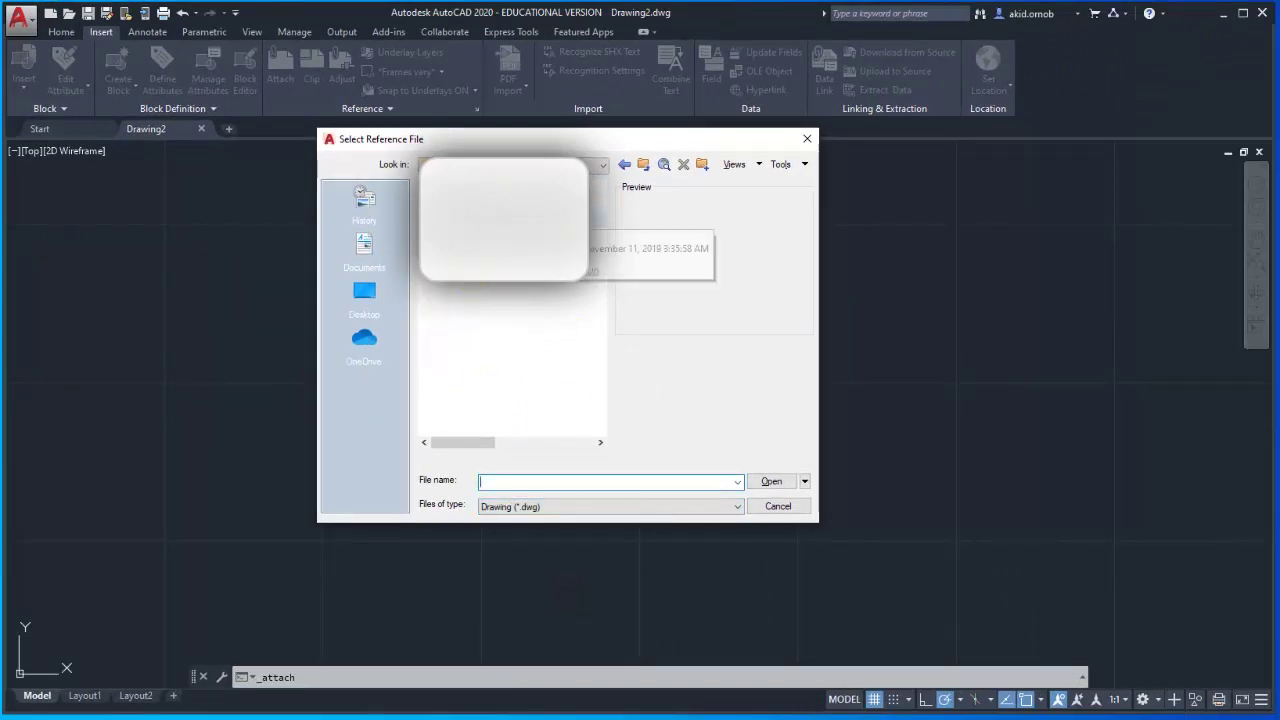
click(500, 230)
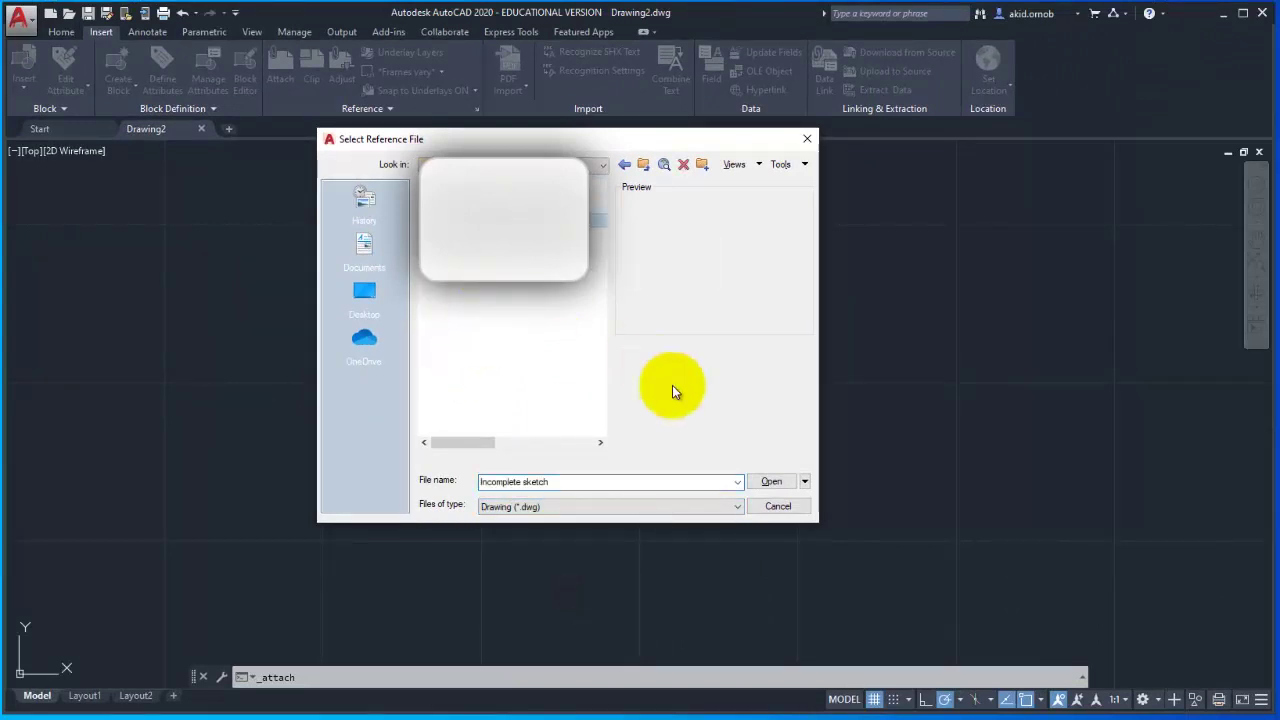
click(771, 481)
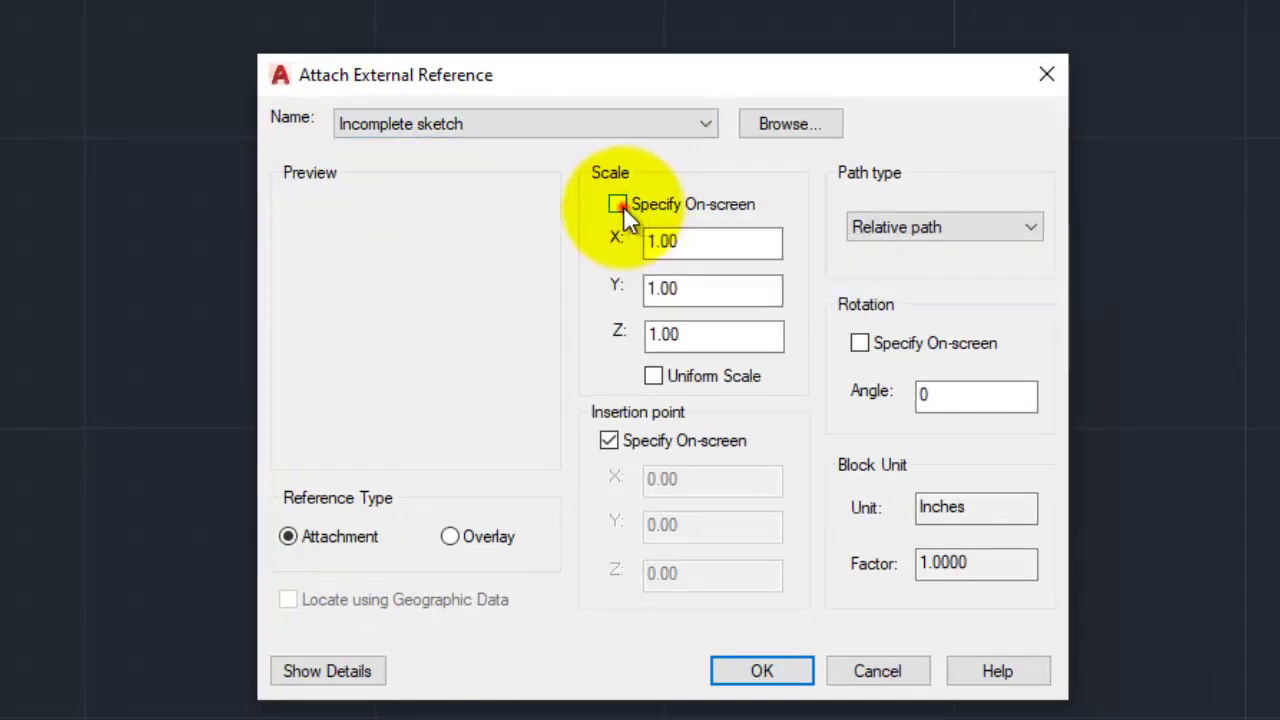
Step: Set the Incomplete sketch attachment's scale to Specify On-screen
click(621, 207)
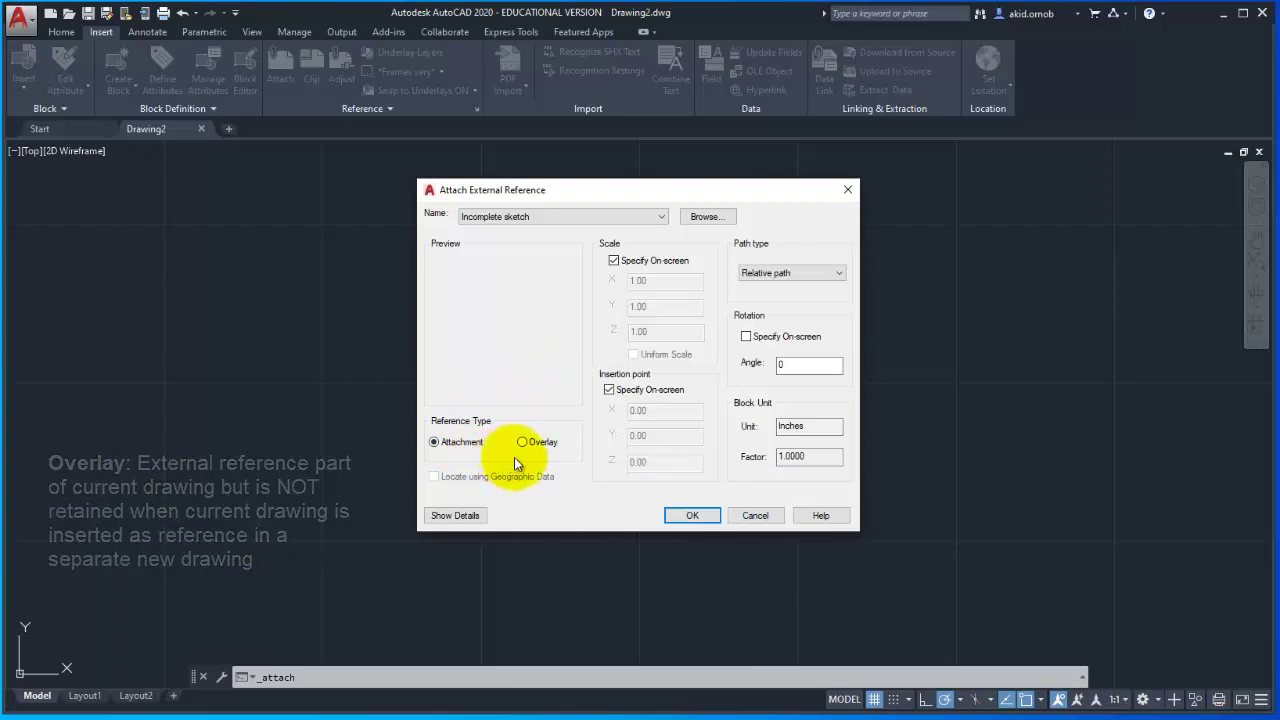
Step: Place the Incomplete sketch xref near the origin at scale 1 and select it
click(692, 515)
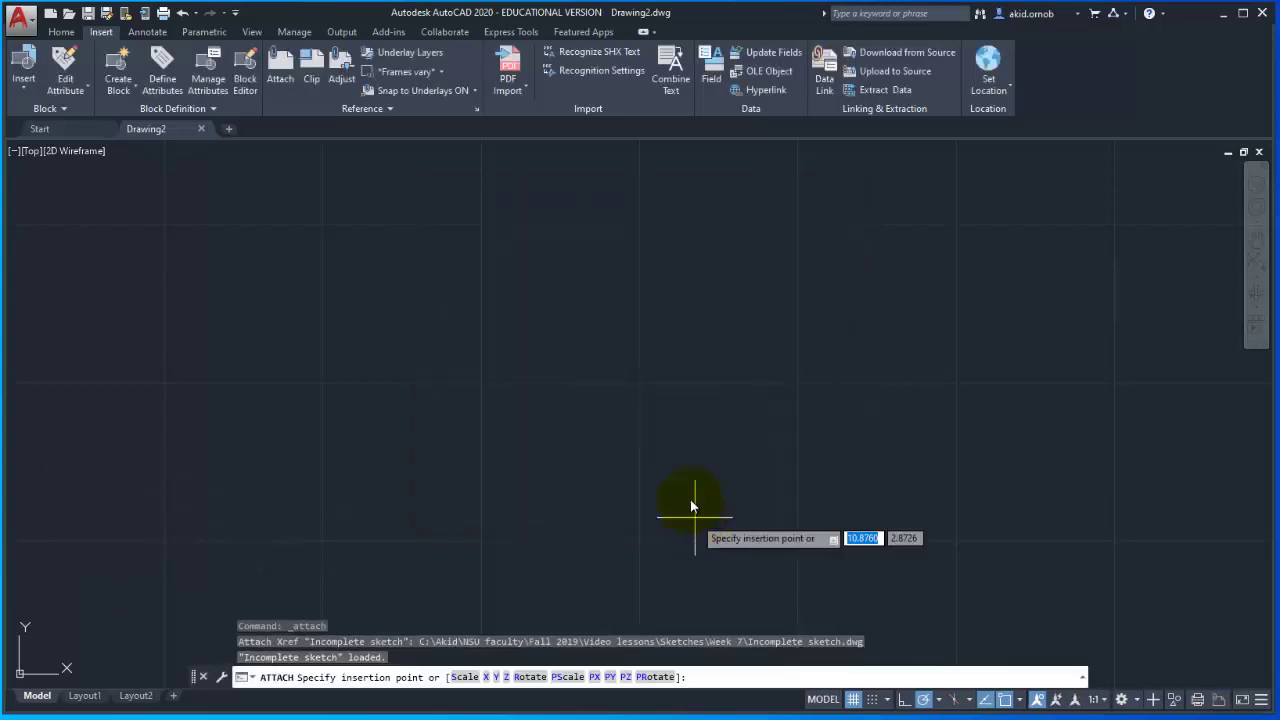
scroll(505, 380, down, 2)
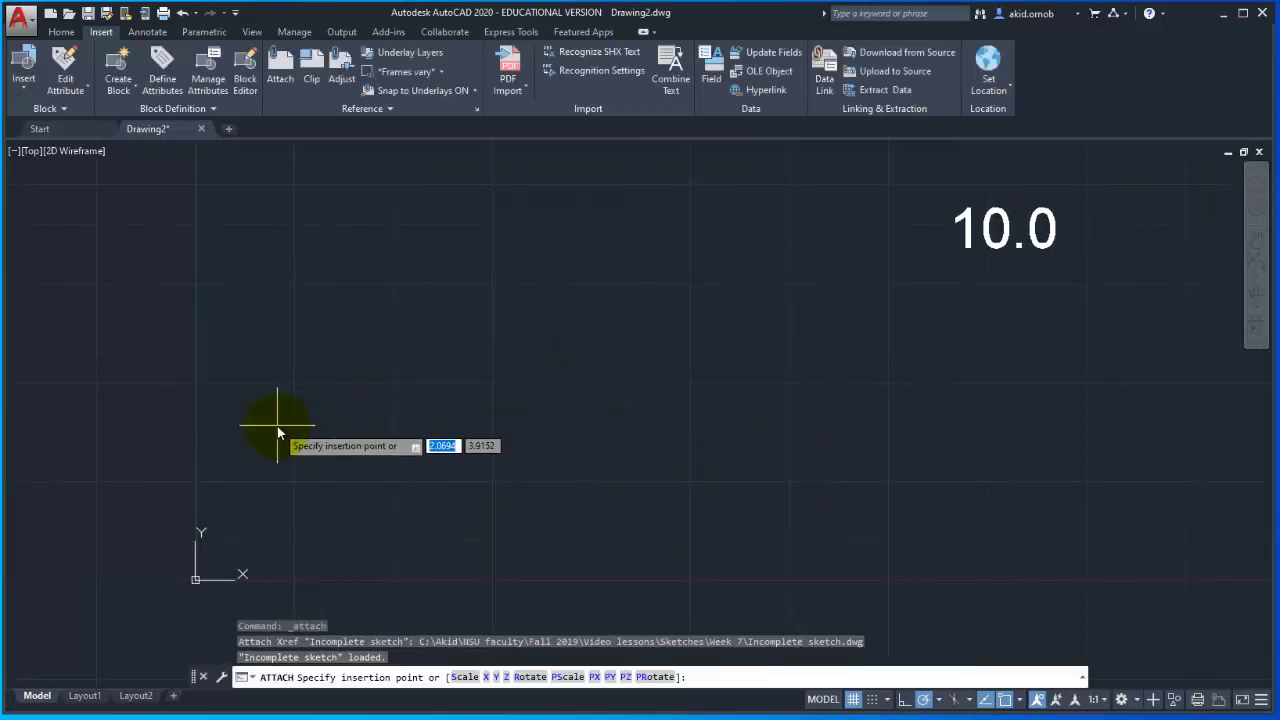
scroll(279, 432, down, 2)
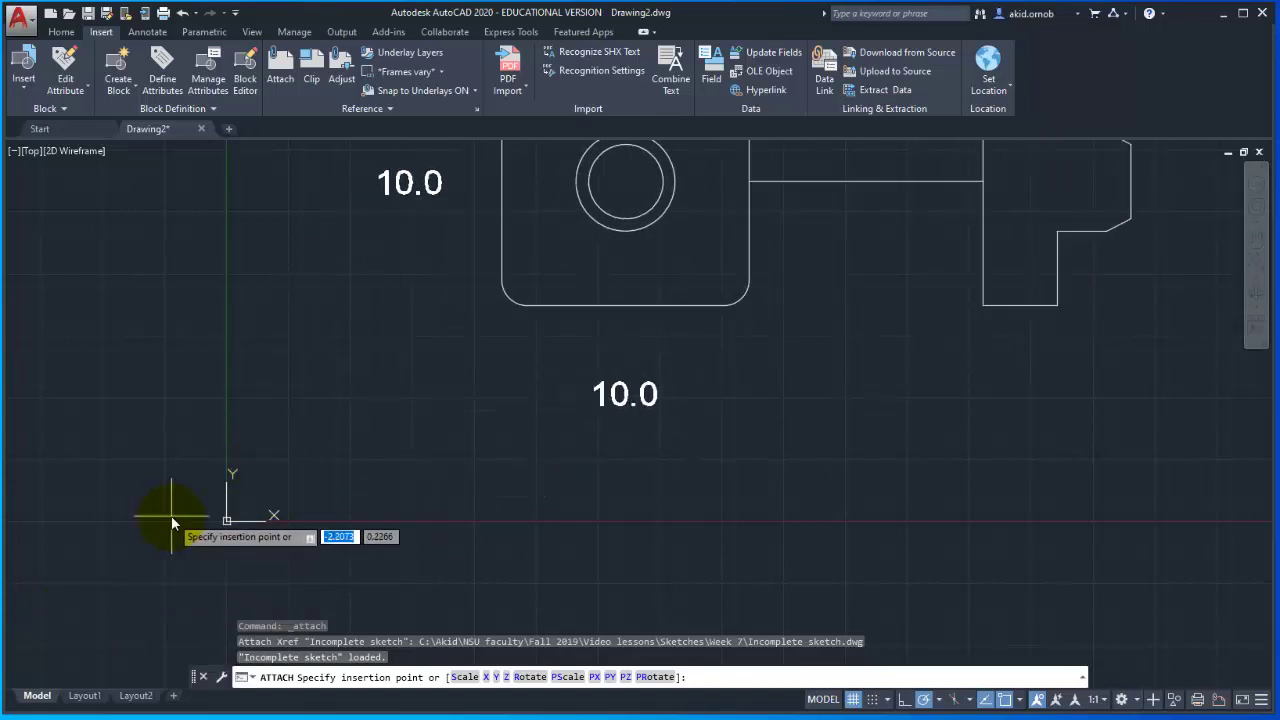
click(45, 622)
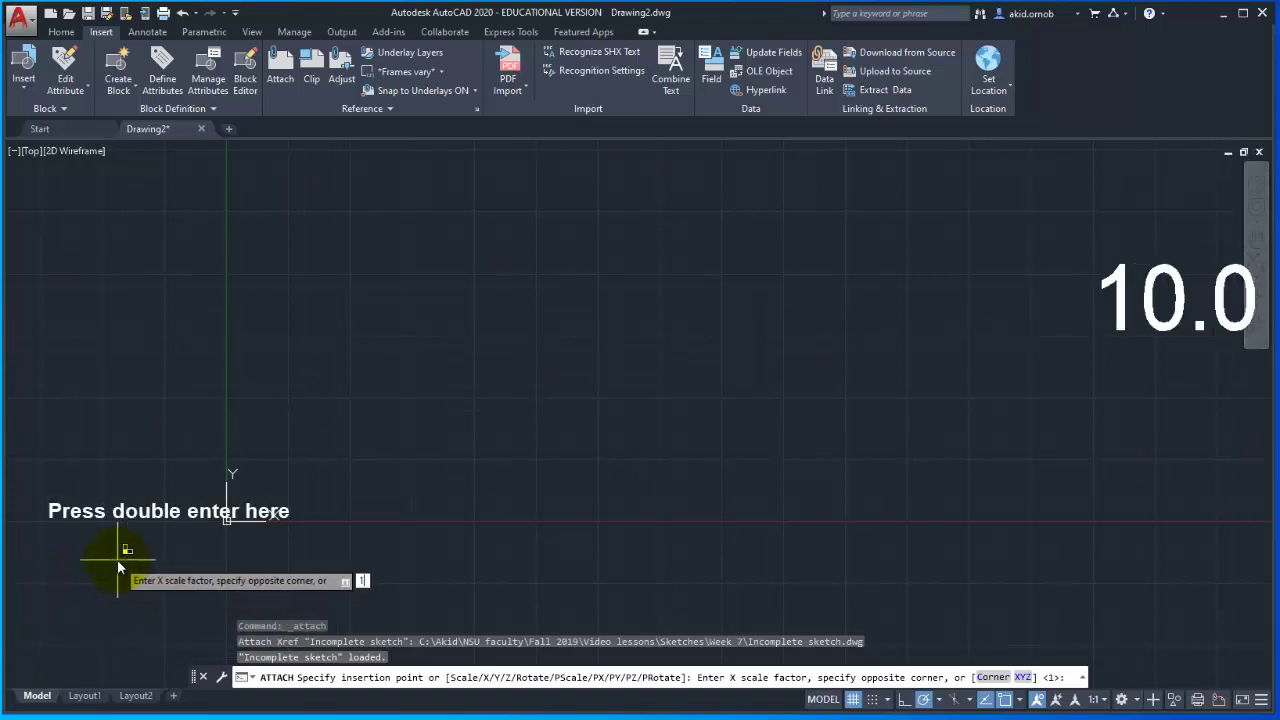
key(Return)
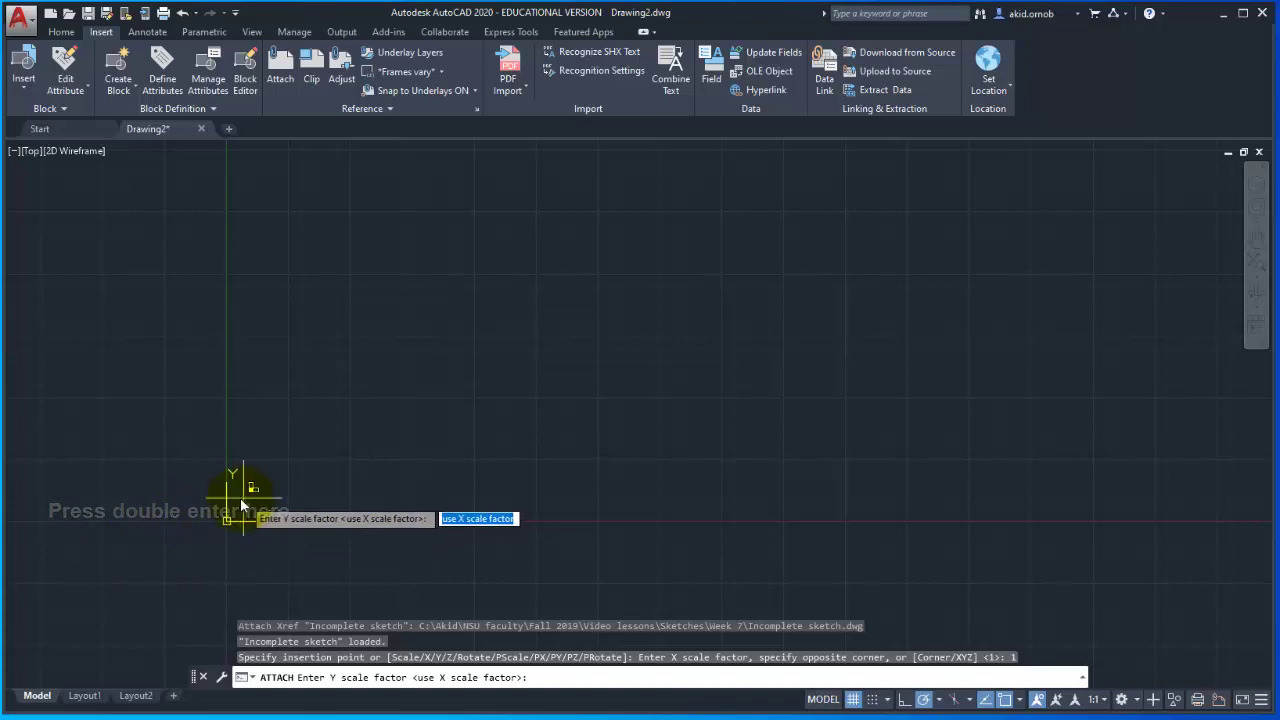
key(Return)
key(Return)
scroll(612, 532, down, 2)
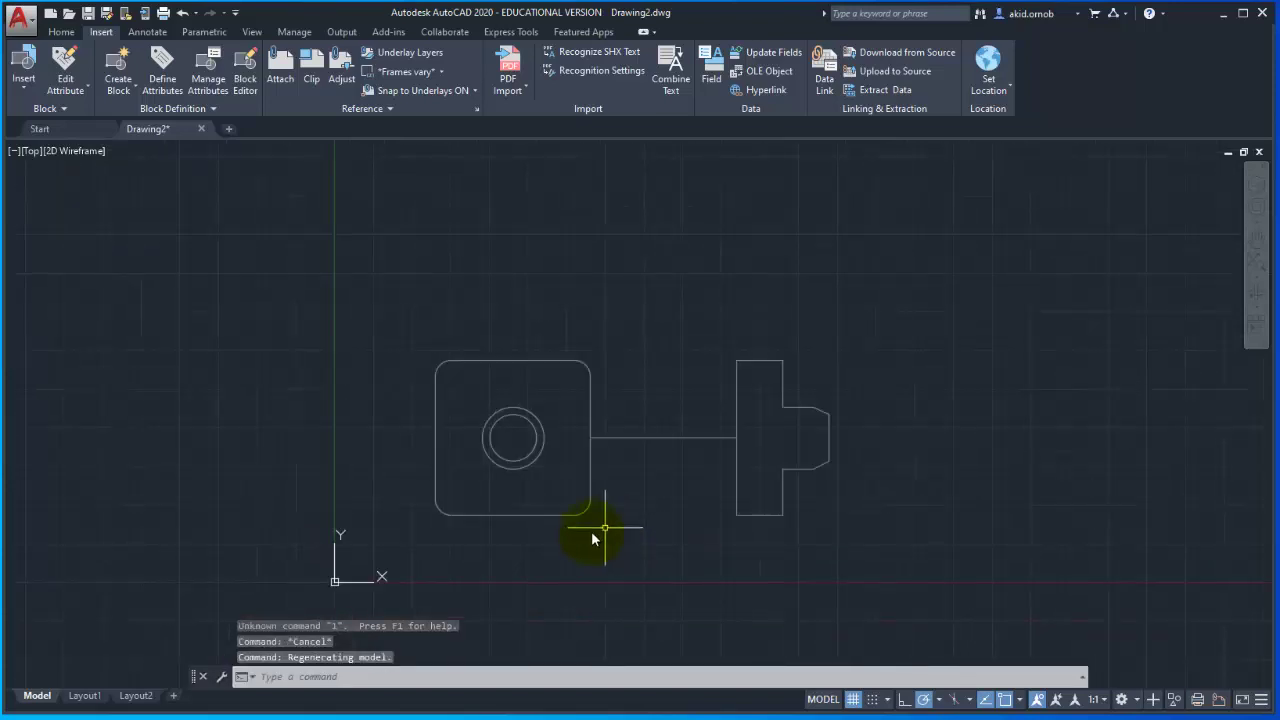
click(587, 476)
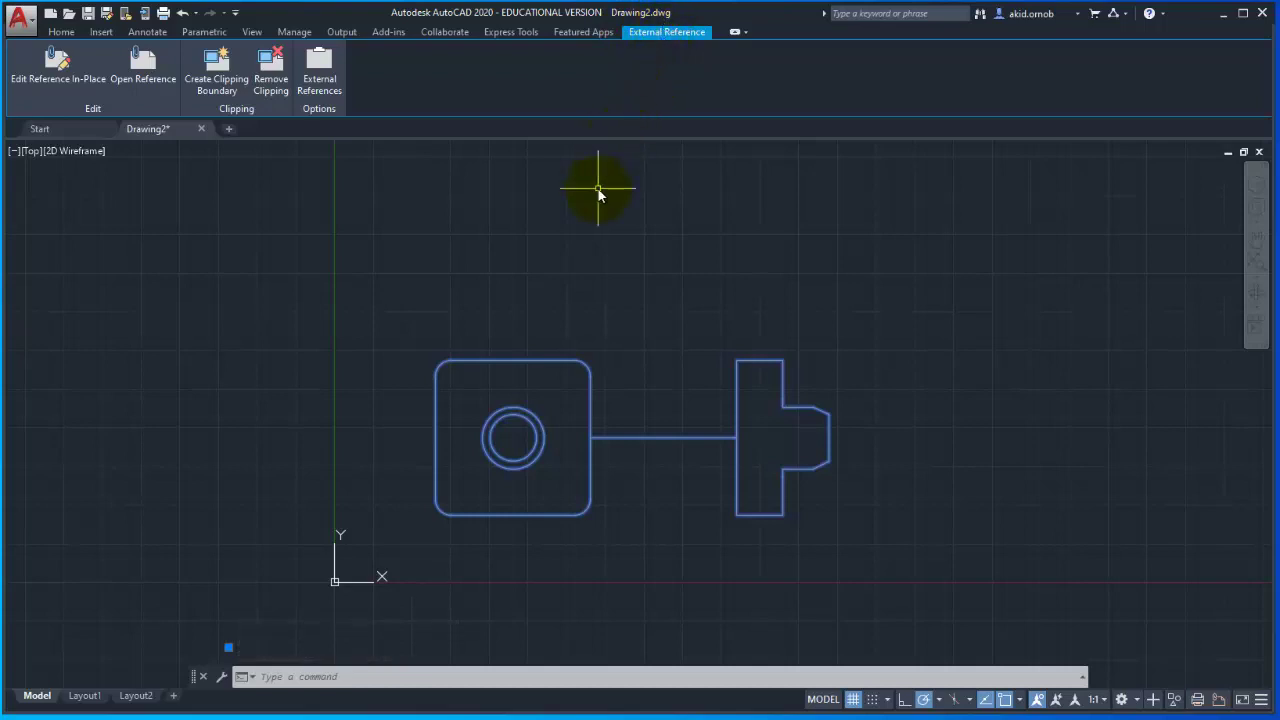
Step: Turn on the Incomplete sketch|cons and Incomplete sketch|dim layers from the Home layer list
click(60, 32)
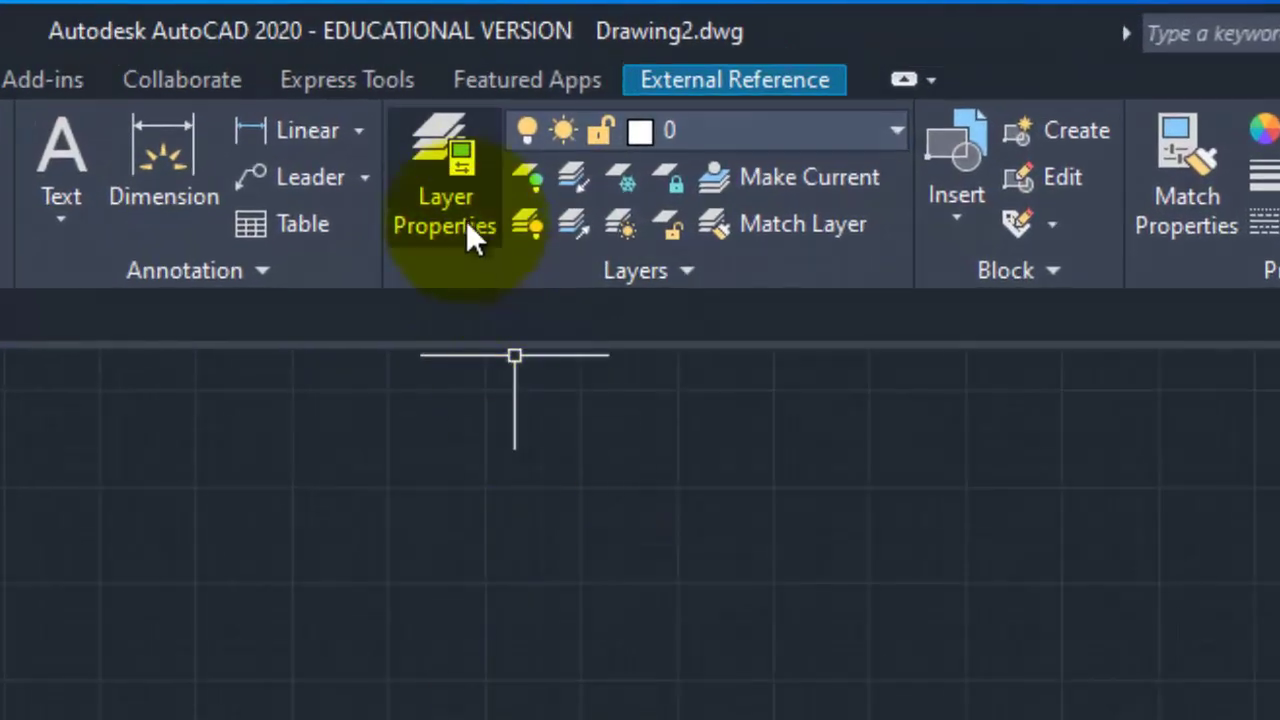
click(751, 134)
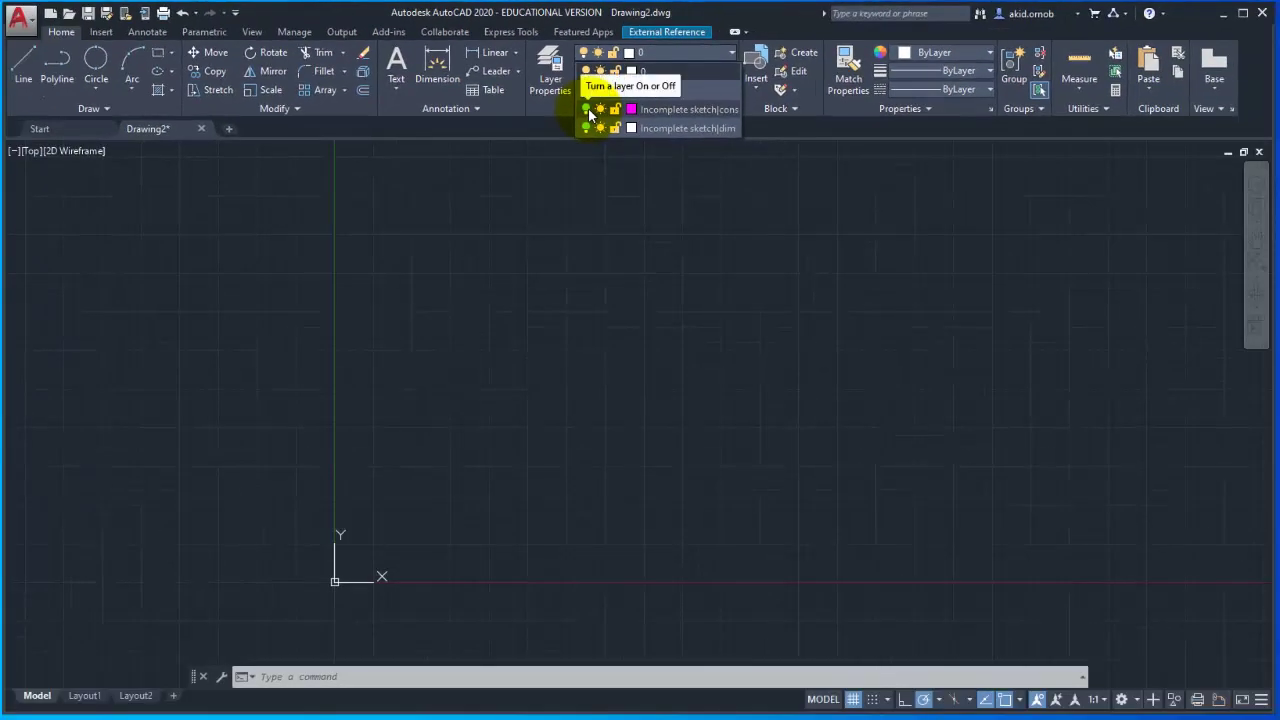
click(588, 110)
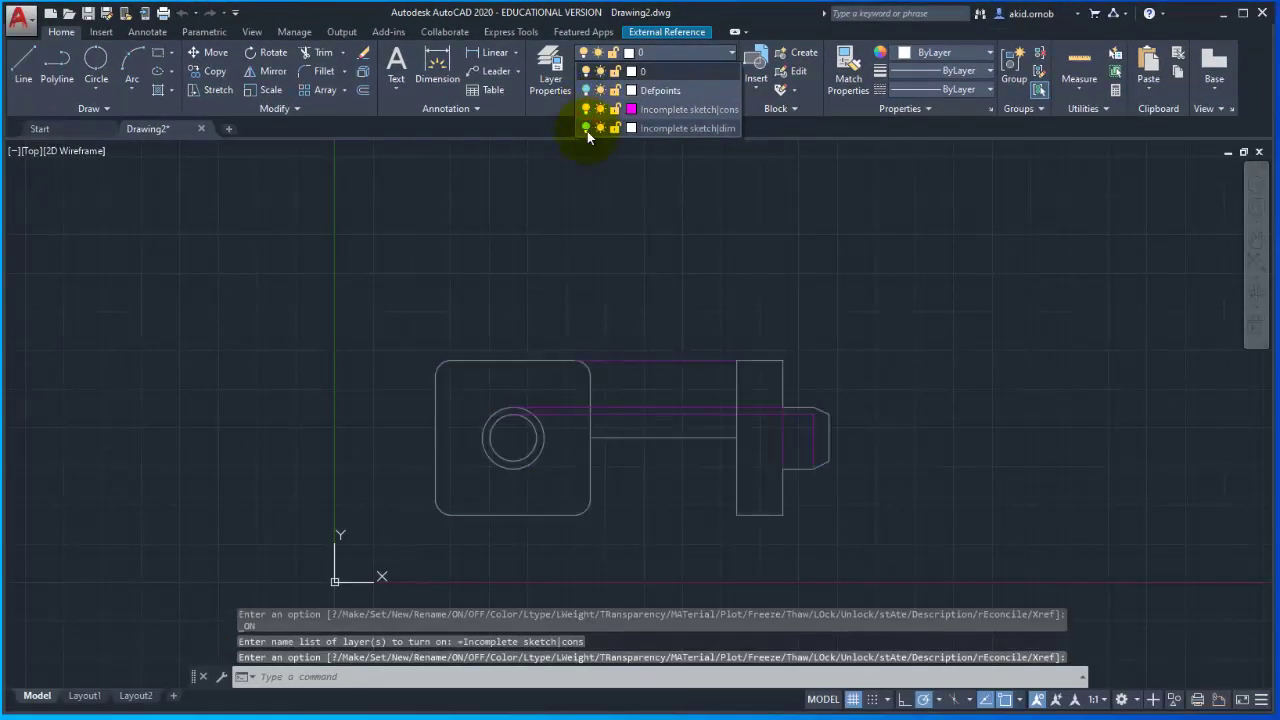
click(585, 129)
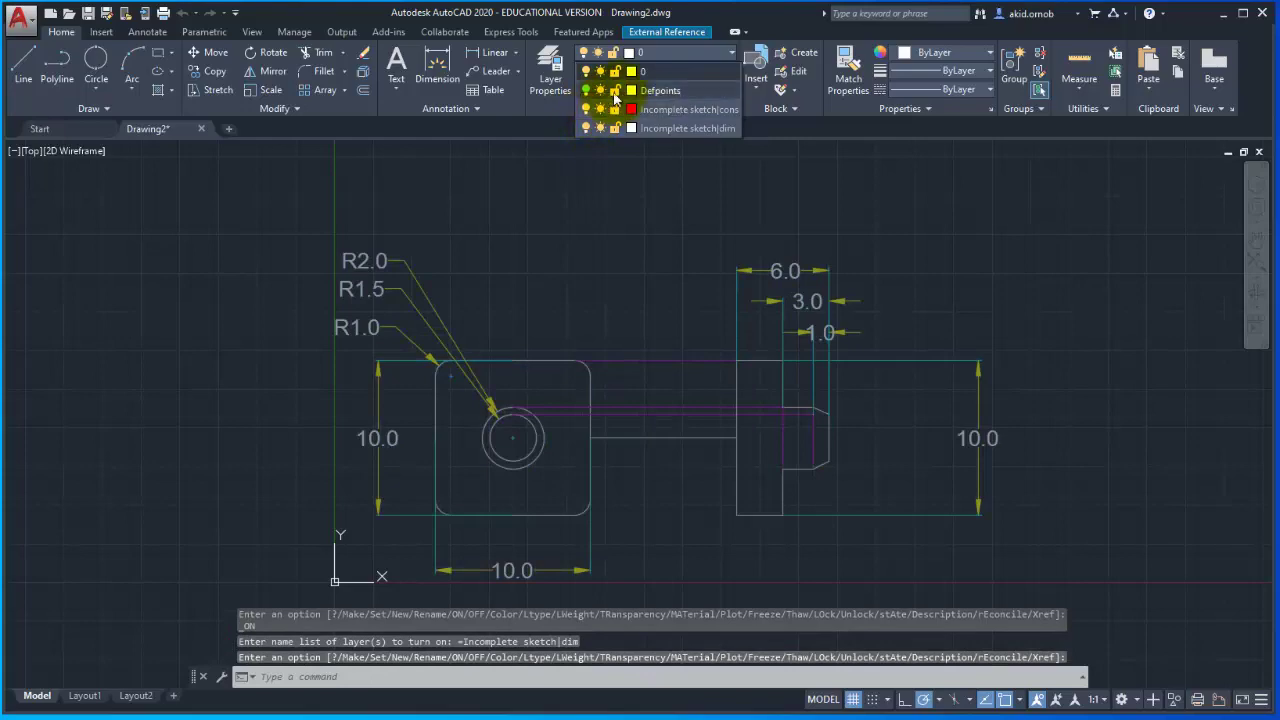
click(547, 80)
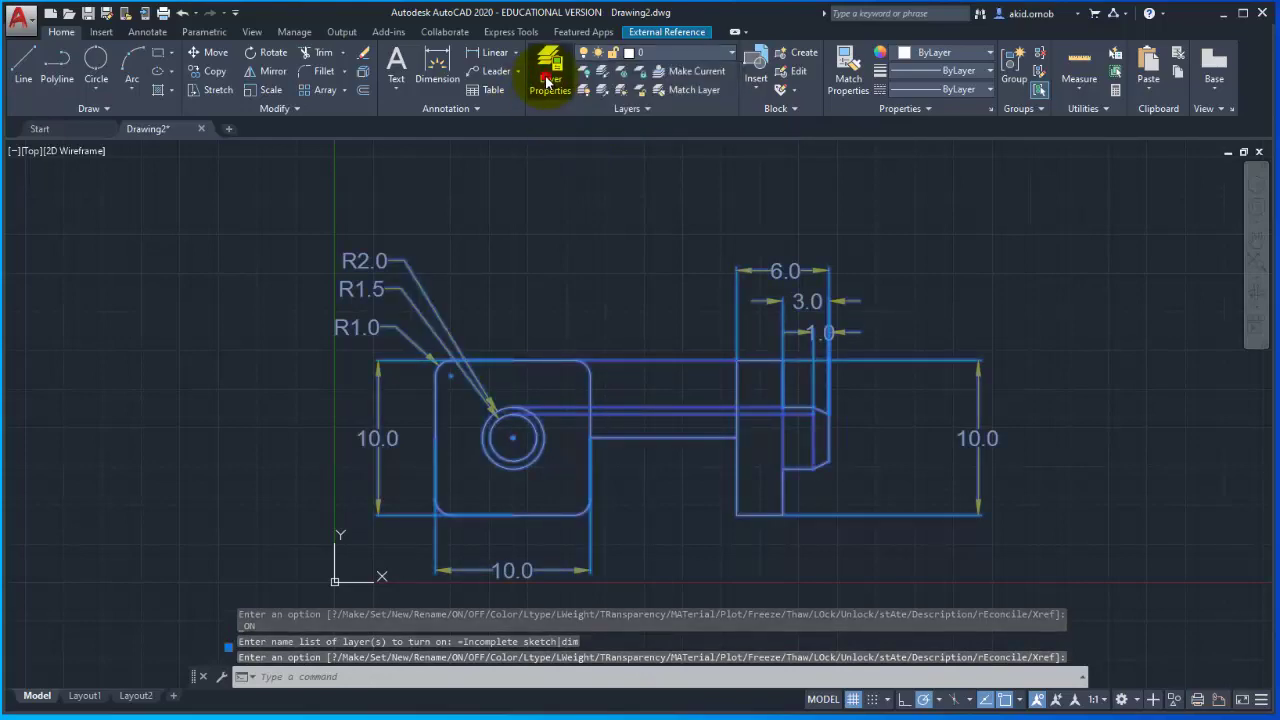
click(547, 80)
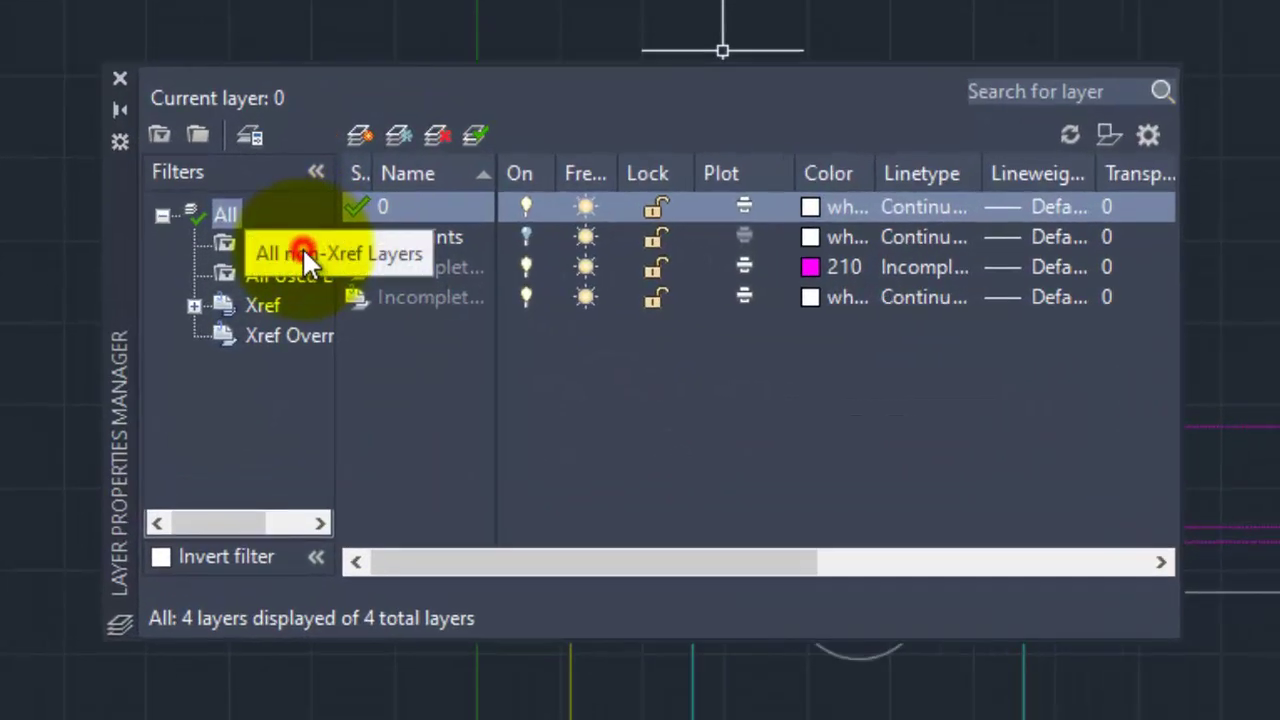
Step: Filter the Layer Properties Manager list to show the reference layers
click(257, 267)
click(291, 278)
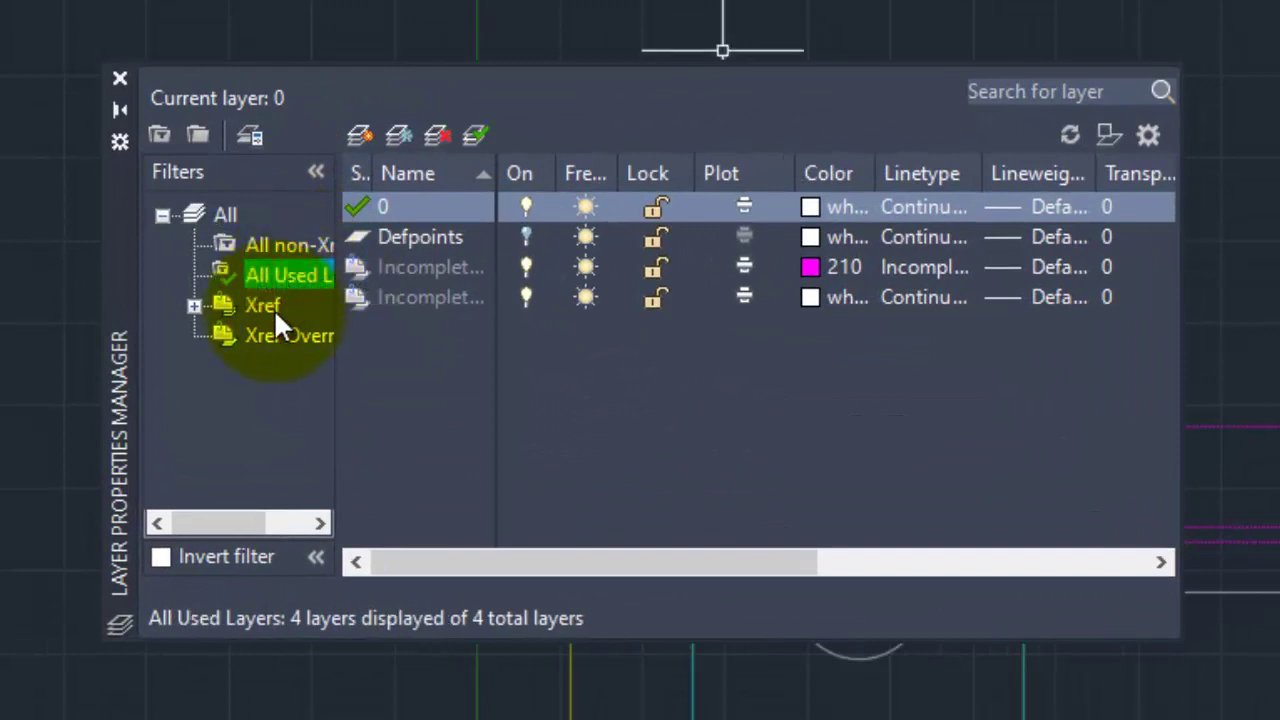
click(270, 306)
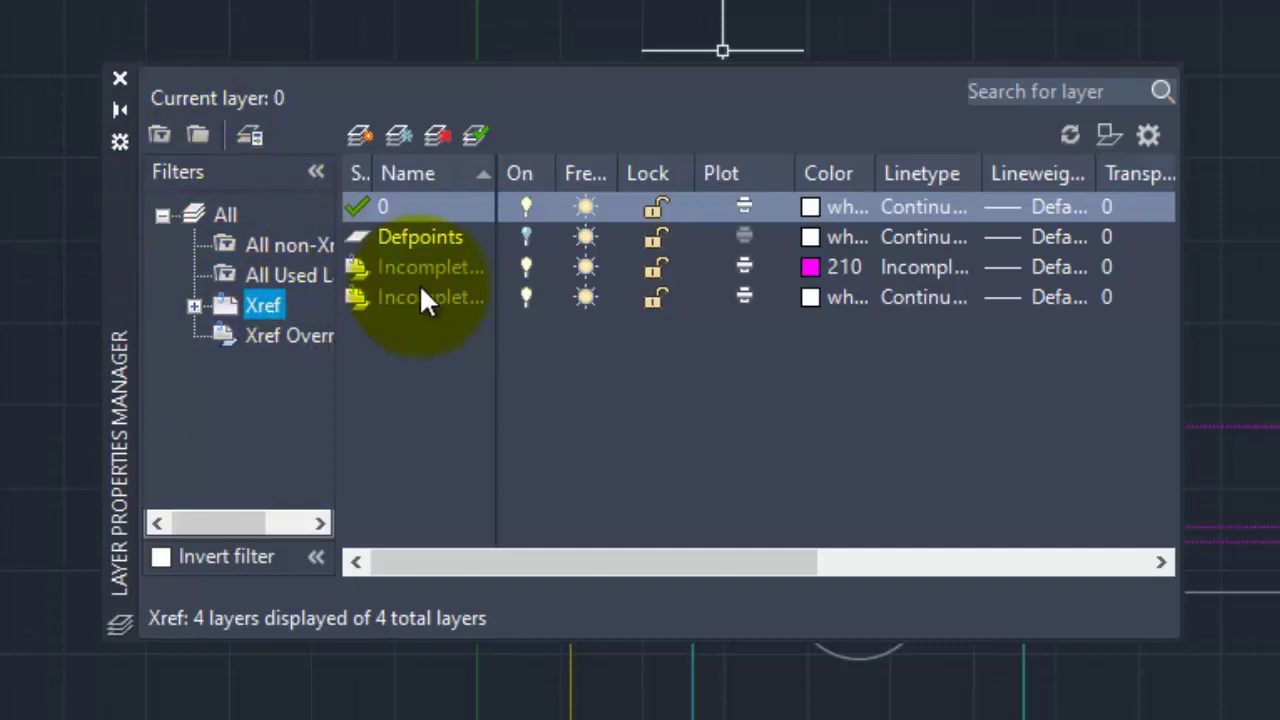
click(474, 86)
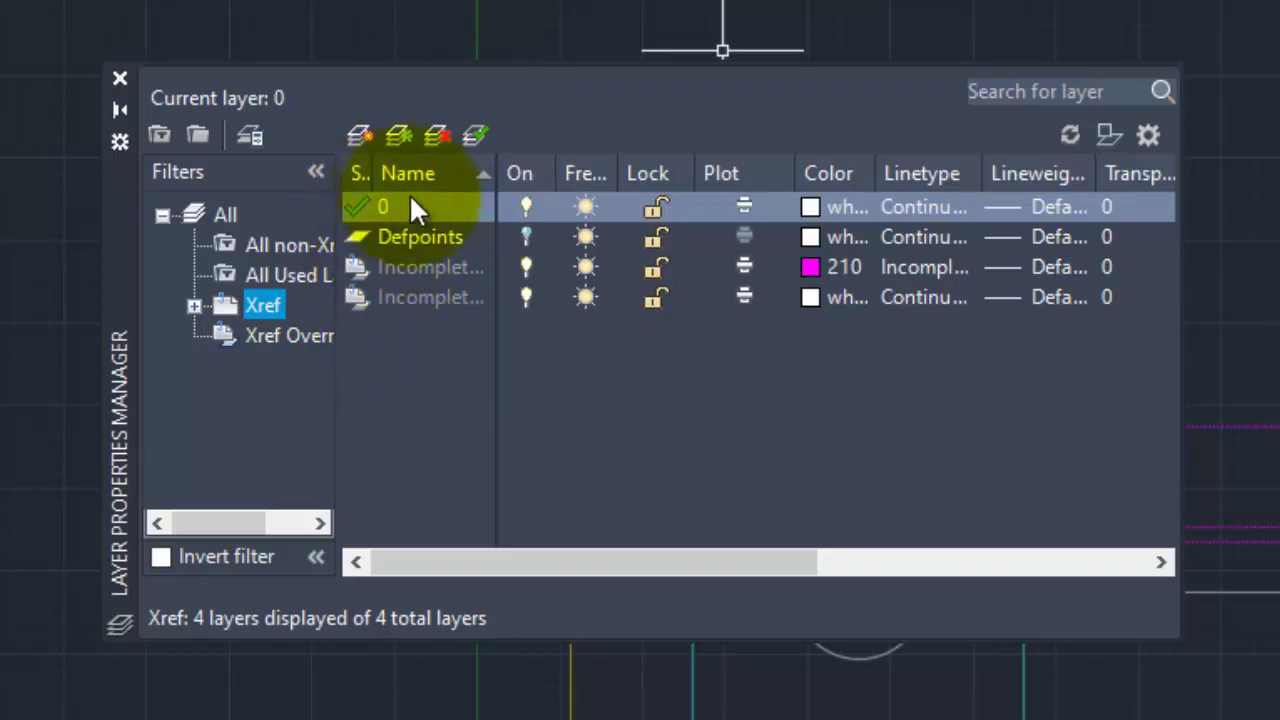
Step: Review the Incomplete sketch|cons and |dim layers, toggle Defpoints' On bulb, and close the manager
click(508, 266)
click(514, 295)
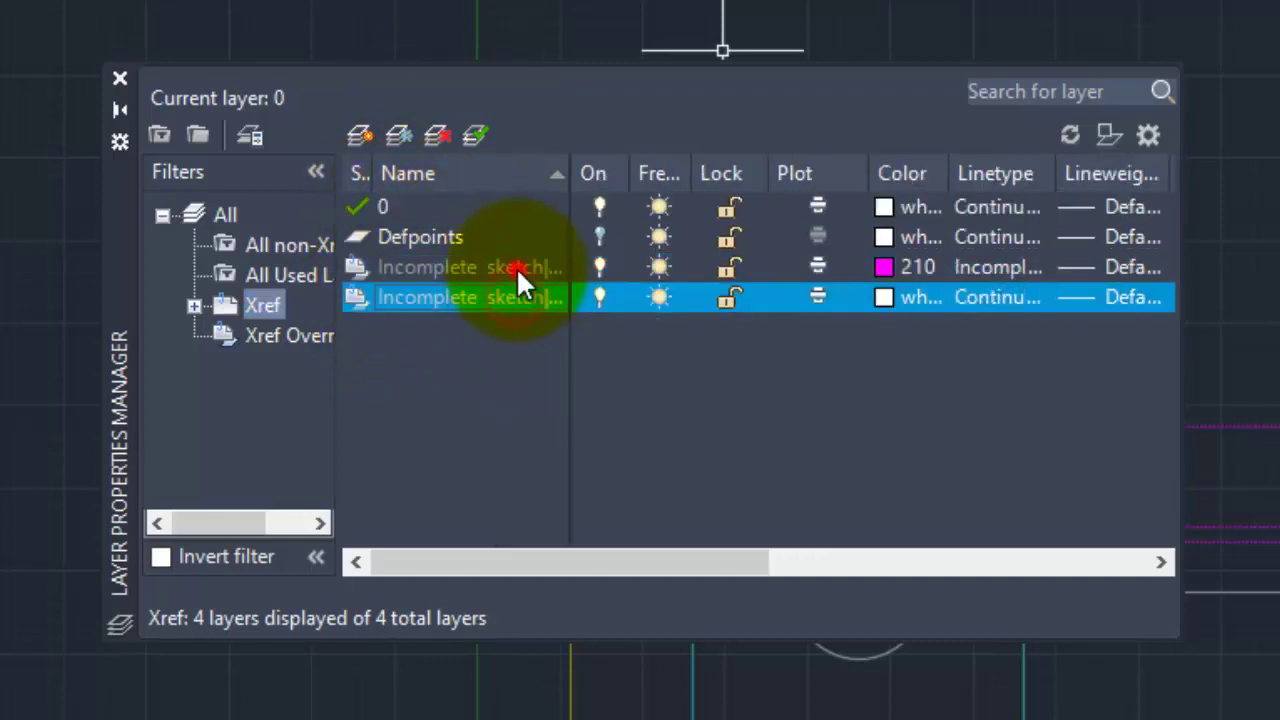
click(516, 267)
drag(566, 165, 730, 200)
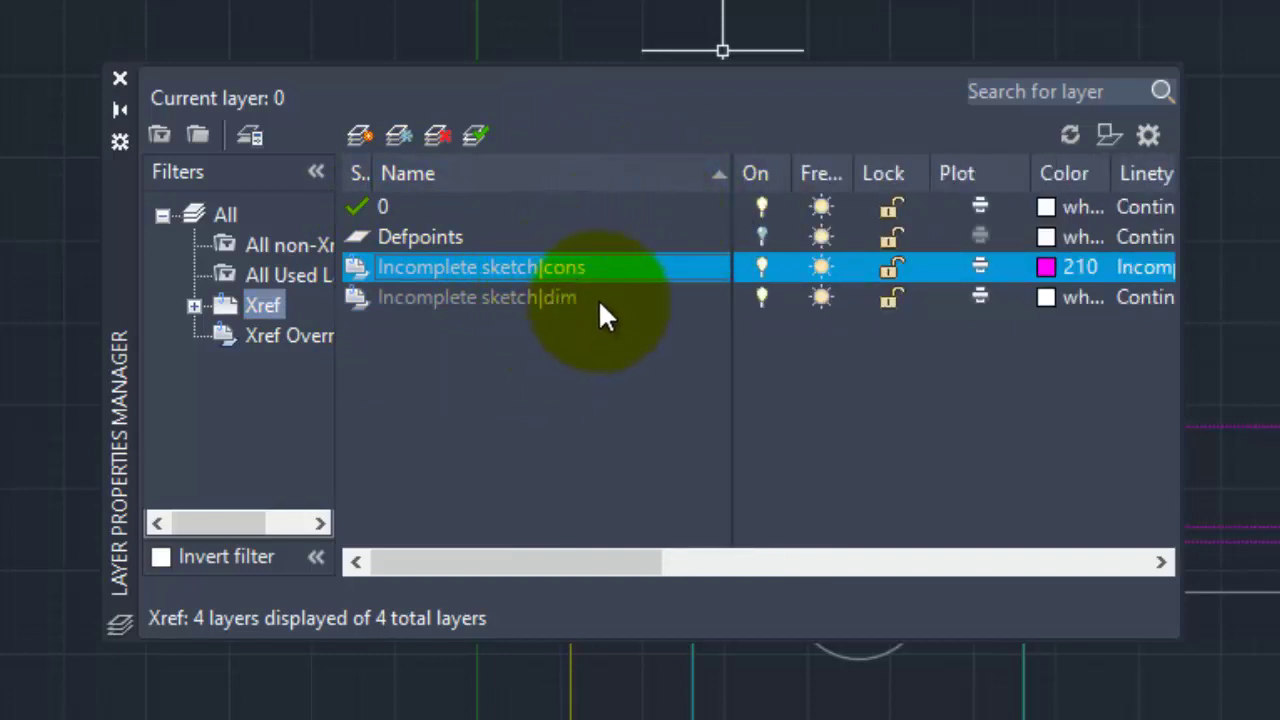
click(759, 234)
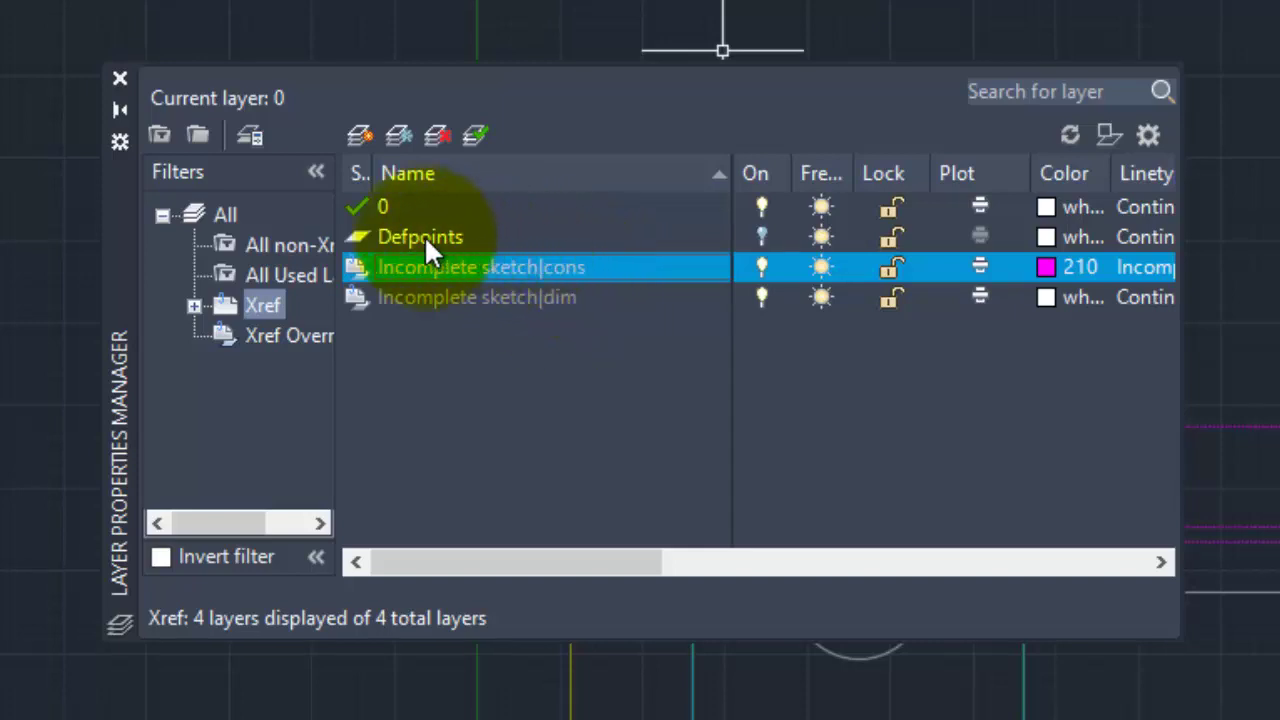
click(580, 298)
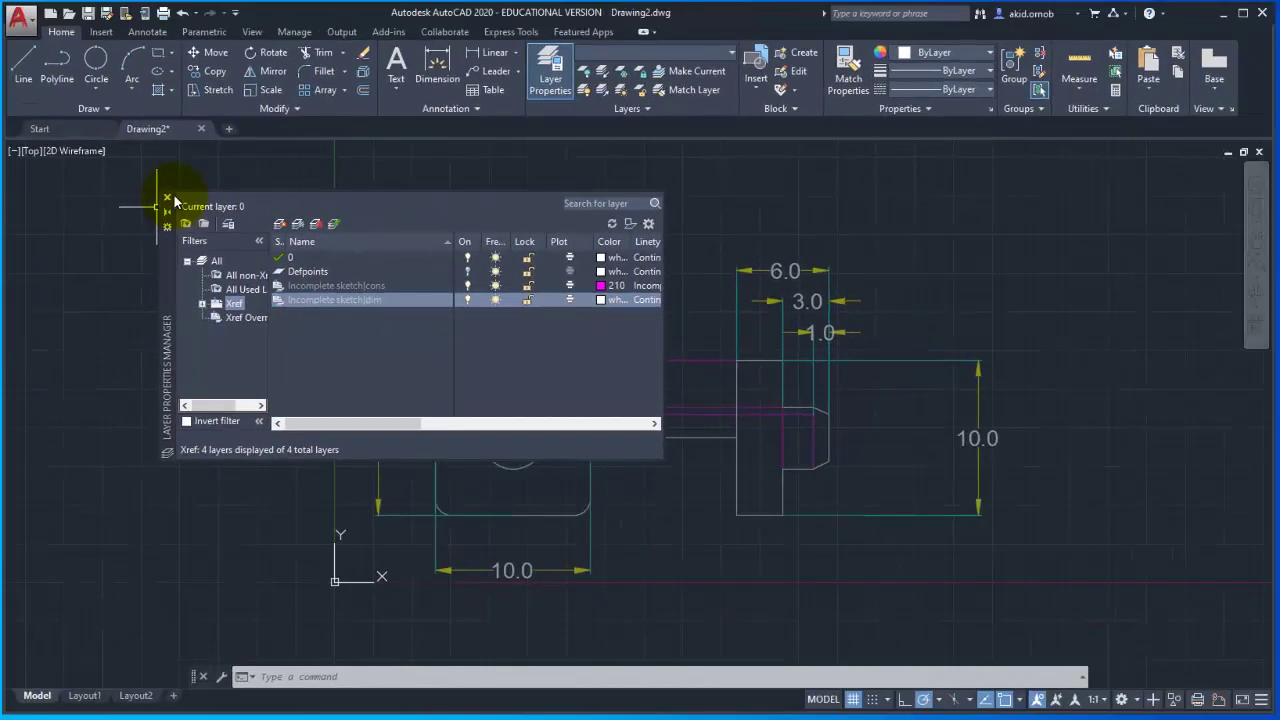
click(168, 198)
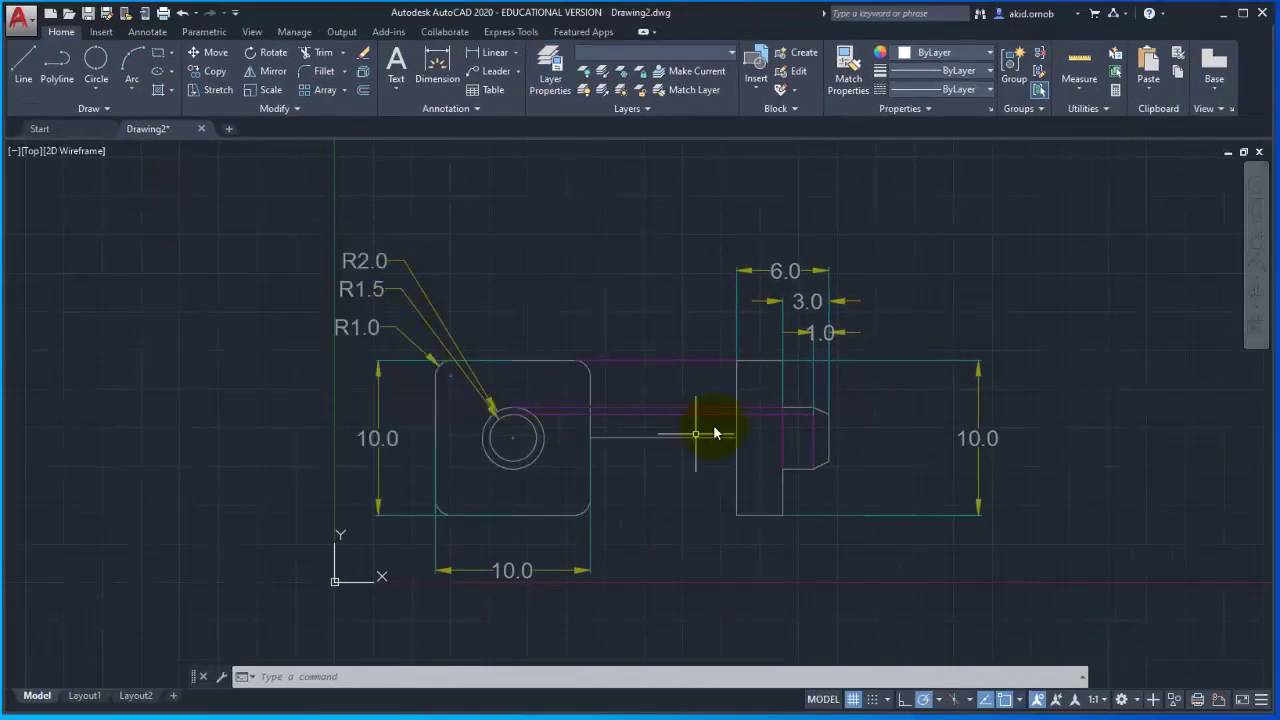
Step: Window-select the whole Incomplete sketch xref to bring up the External Reference tools
scroll(630, 318, up, 3)
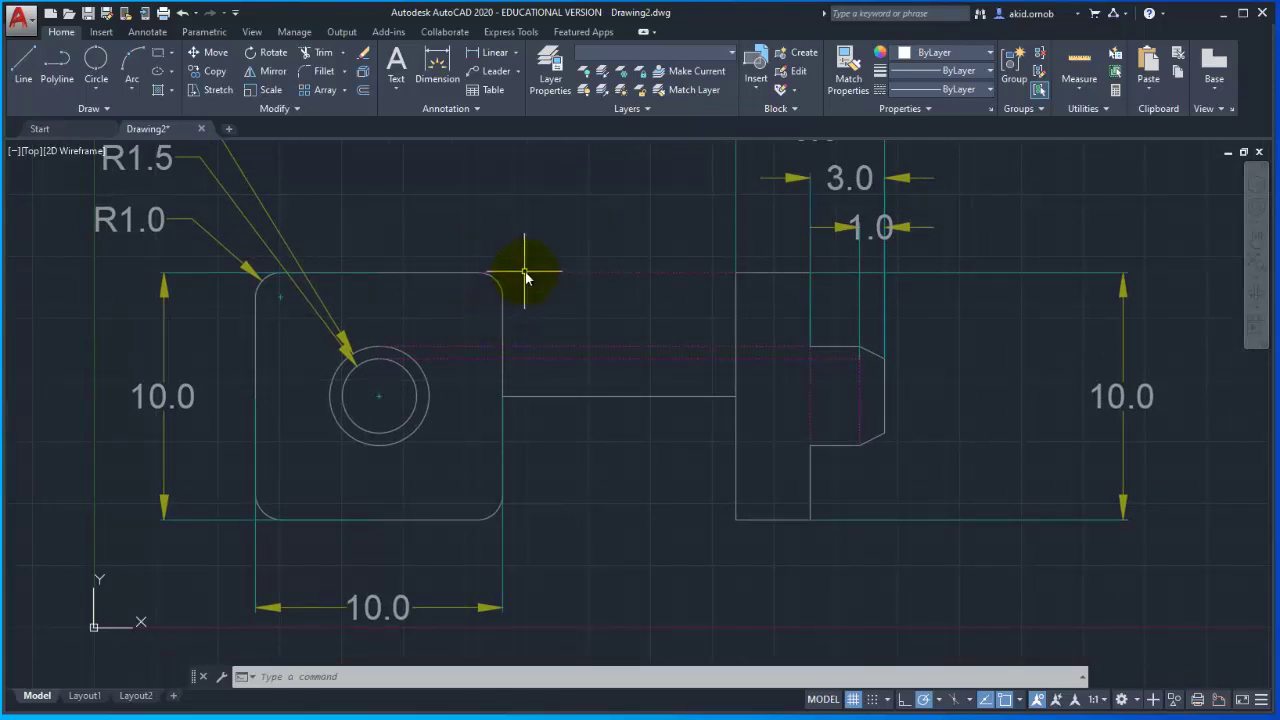
scroll(520, 272, down, 4)
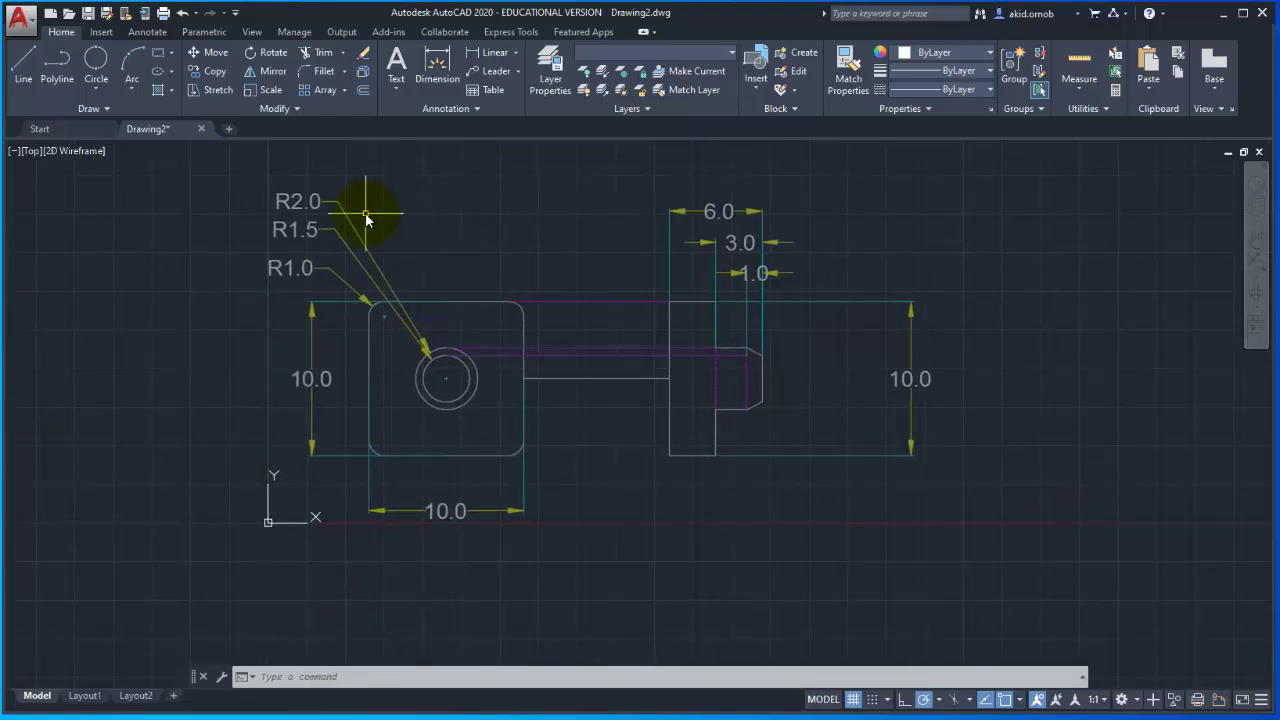
click(314, 203)
click(288, 229)
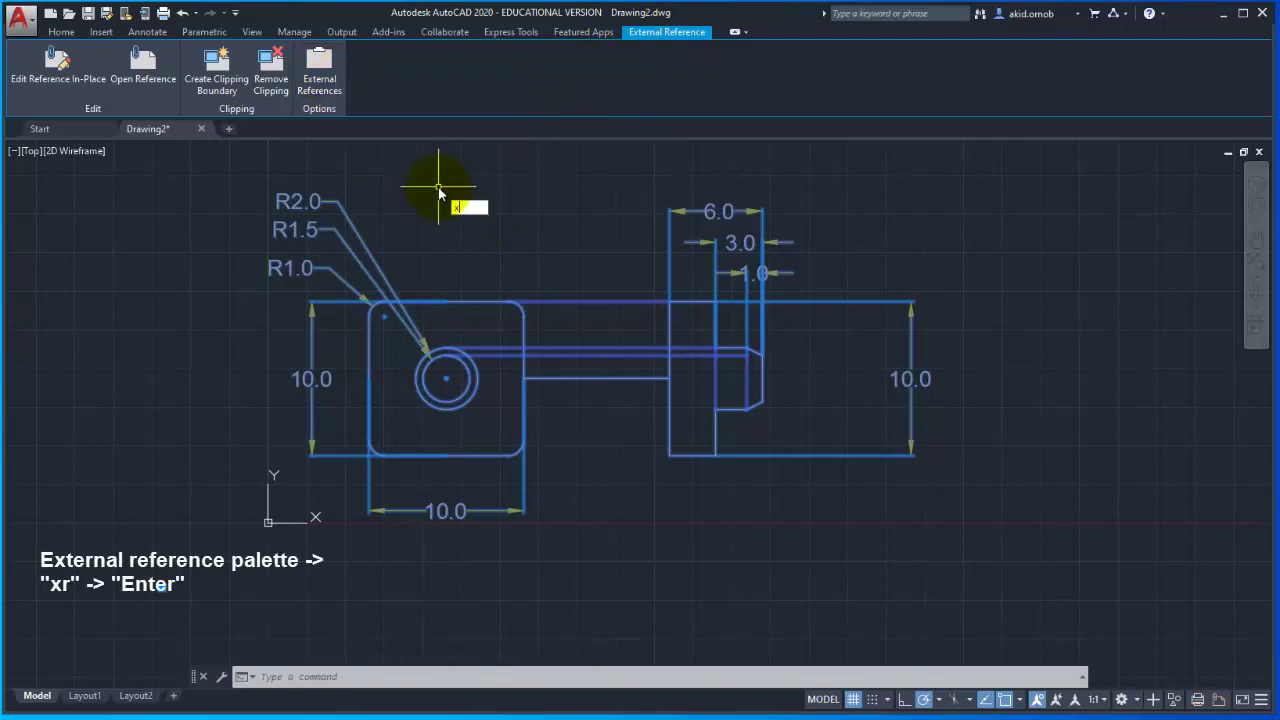
Step: Open the External References palette with the XR command
text(r)
key(Return)
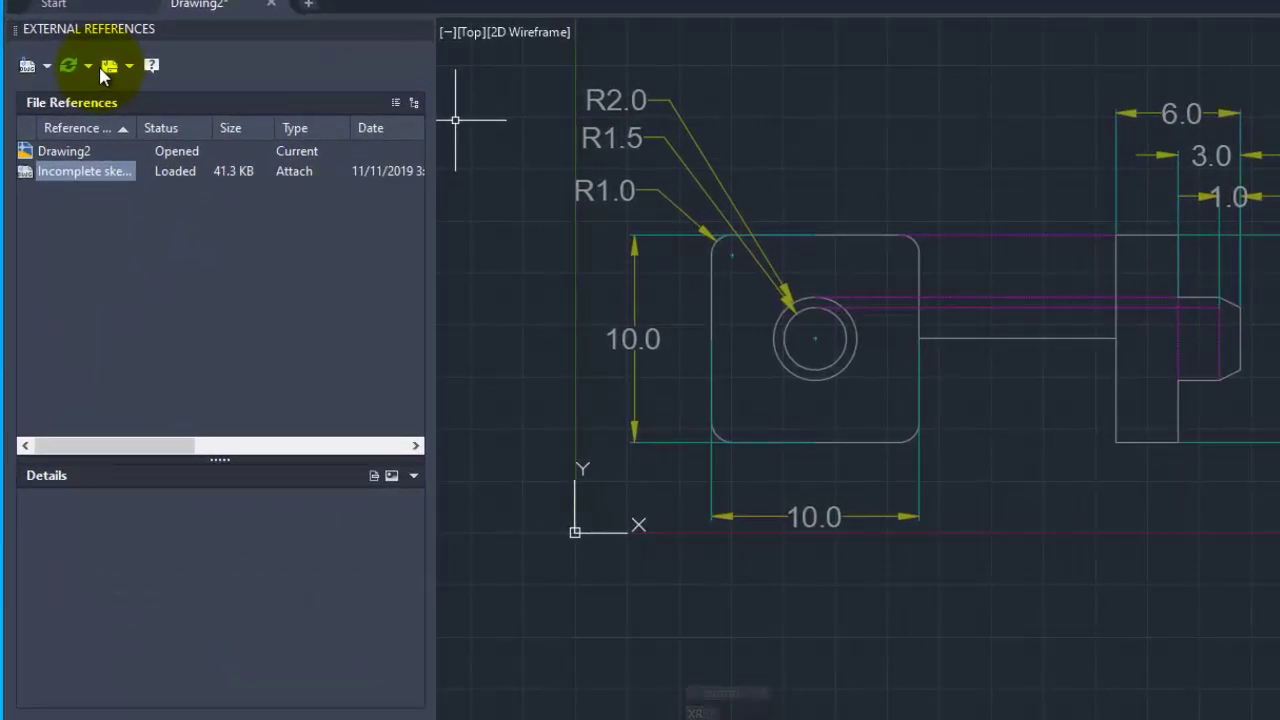
Step: Show the Incomplete sketch xref's details and bring up its reference actions menu
click(97, 172)
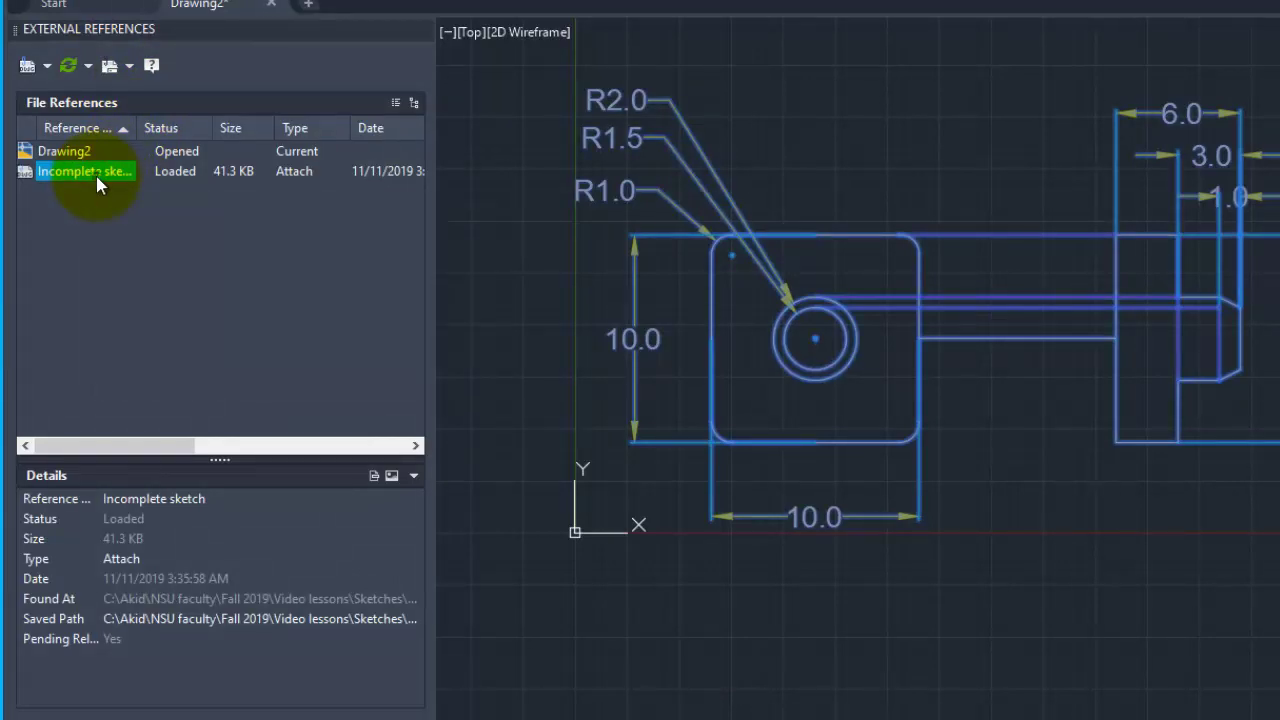
right_click(97, 180)
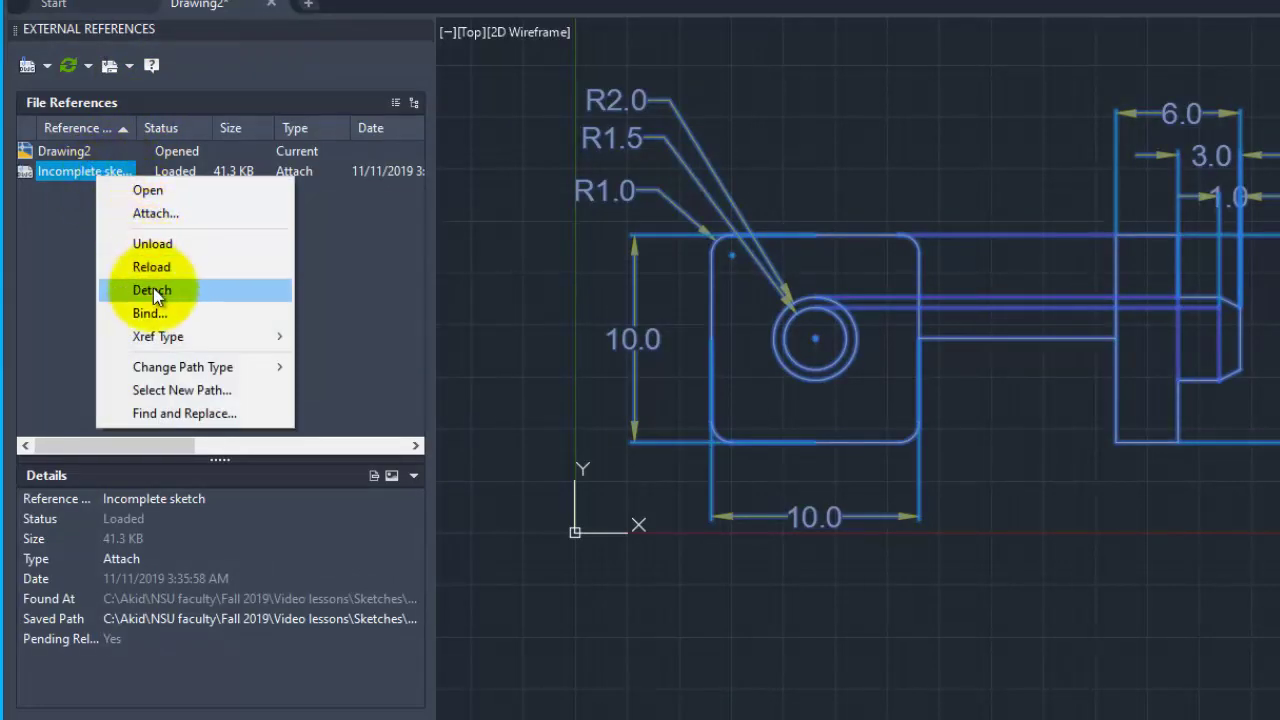
mouse_move(184, 342)
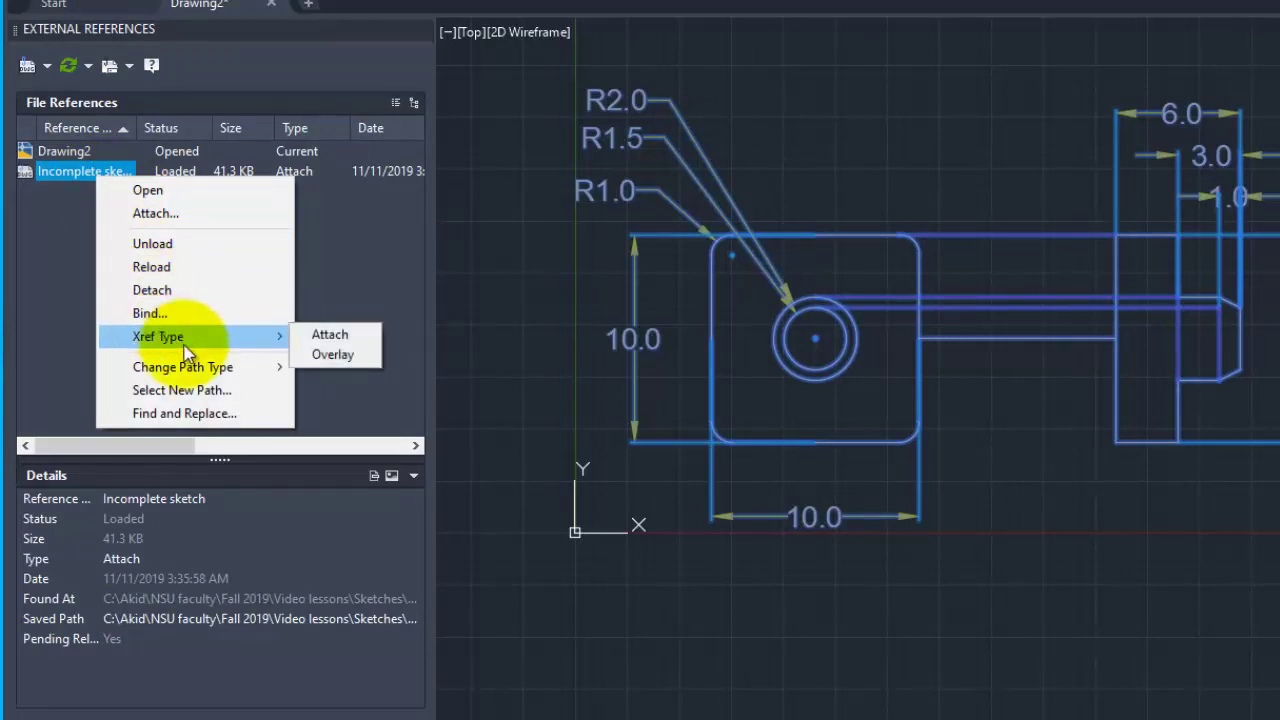
mouse_move(196, 363)
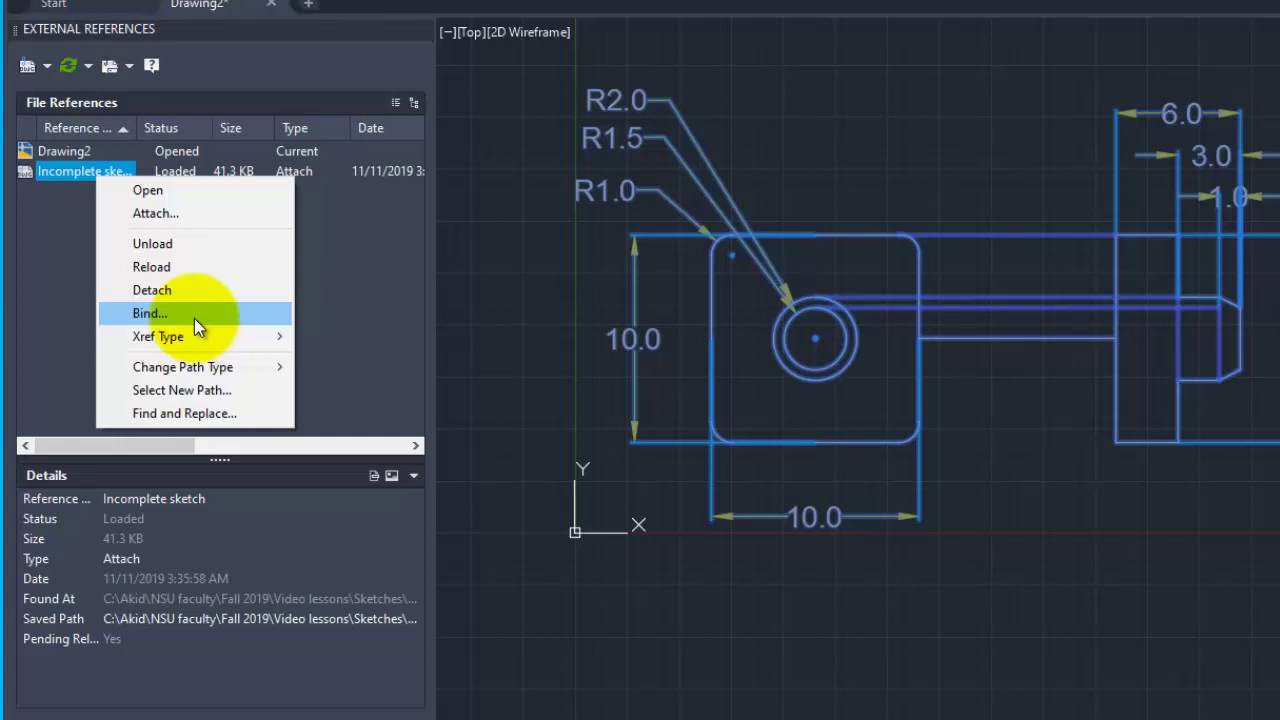
Step: Dismiss the xref actions menu and reframe the view to show the whole part
click(1070, 506)
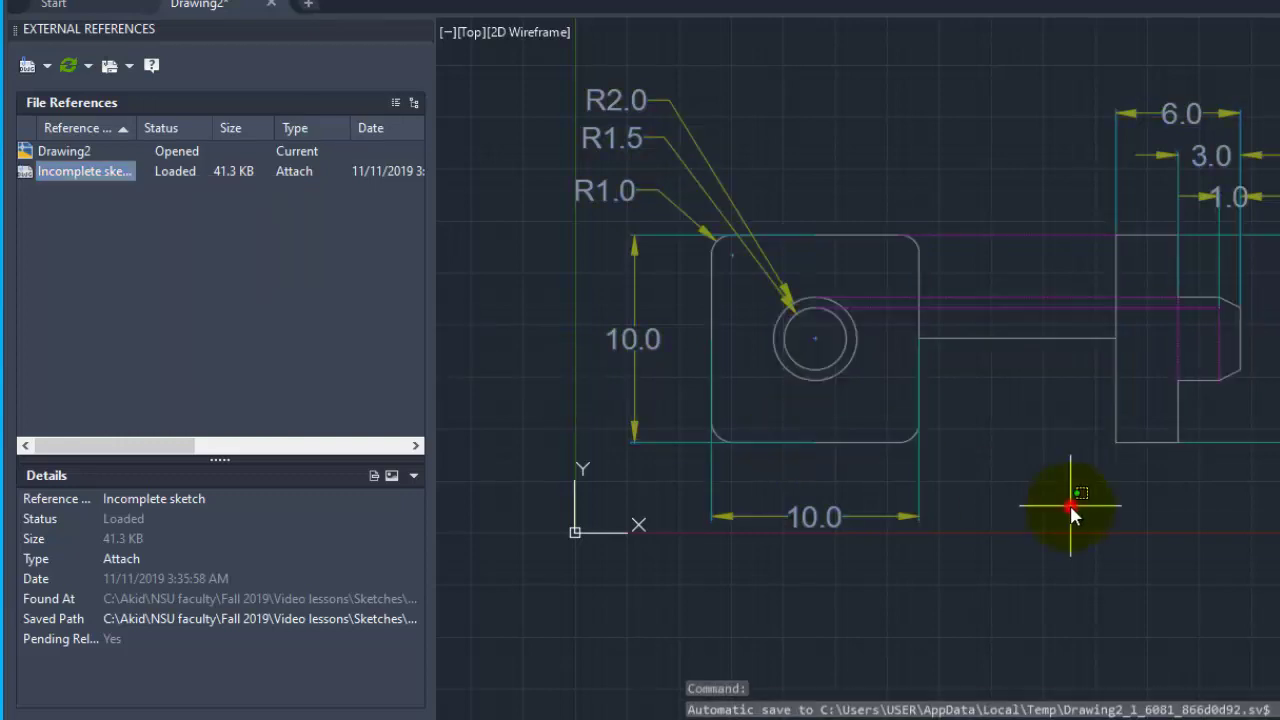
click(1043, 442)
scroll(1048, 387, up, 5)
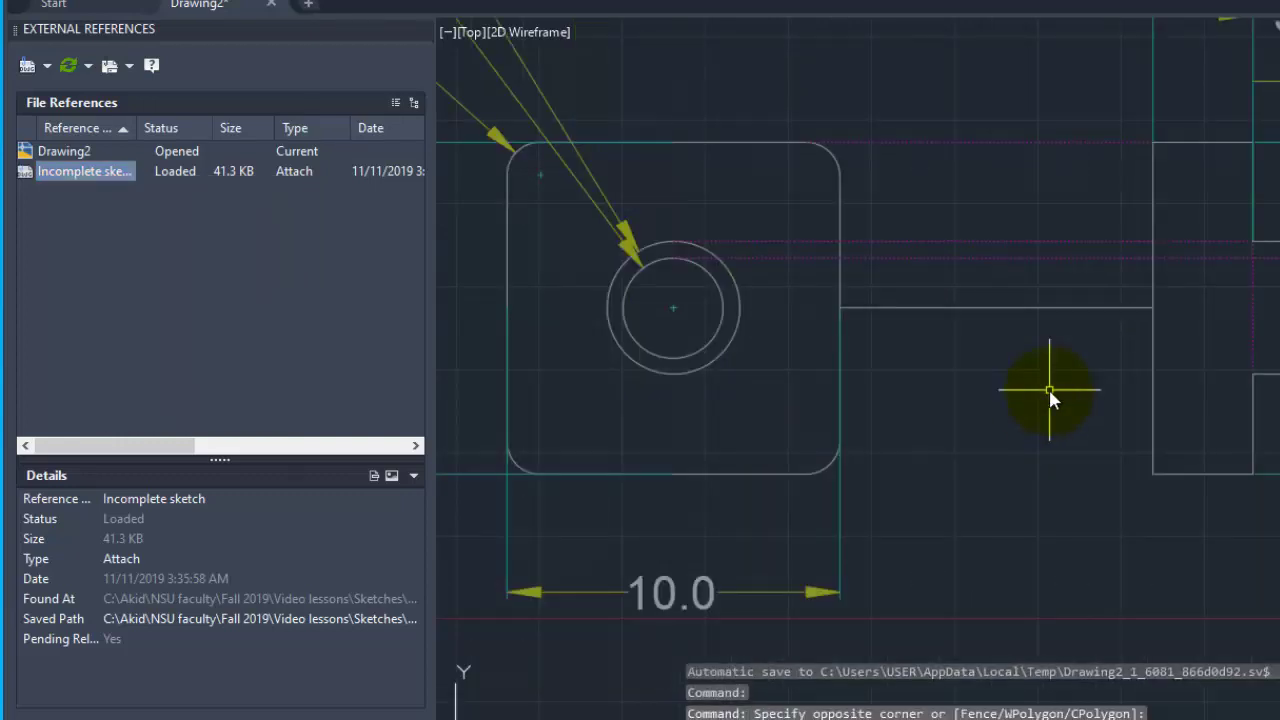
scroll(1047, 425, down, 2)
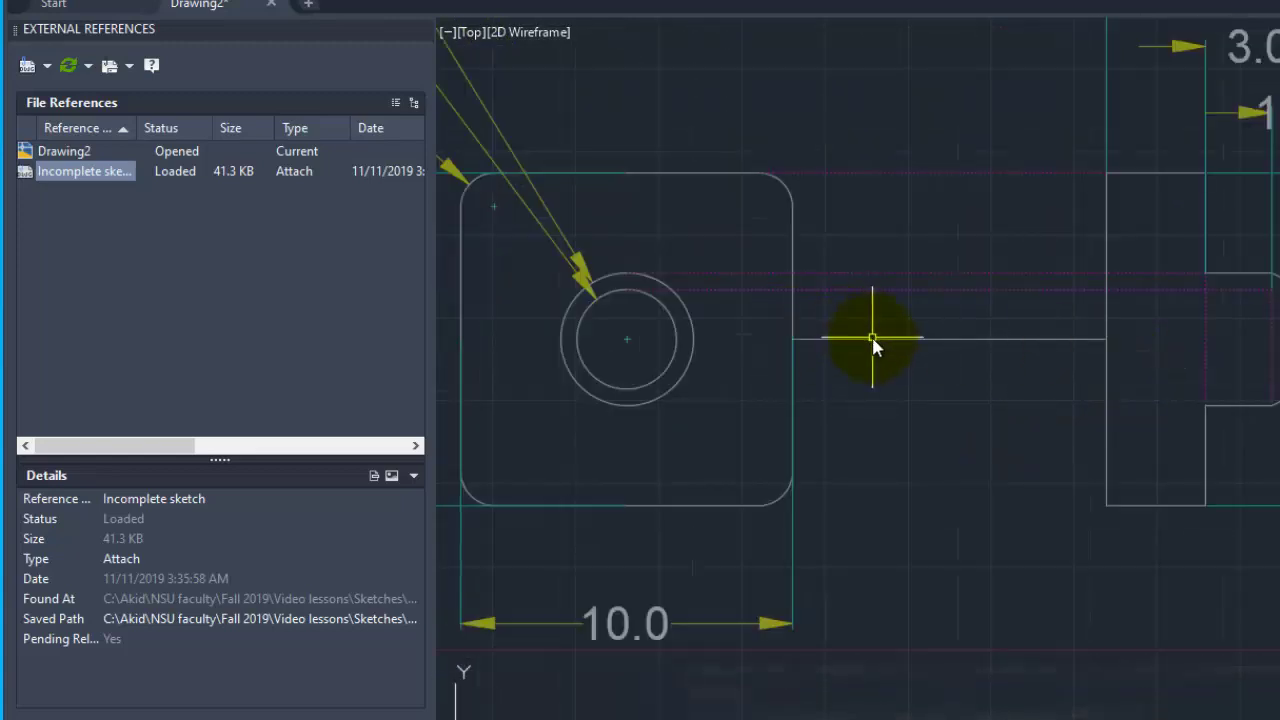
scroll(872, 340, down, 2)
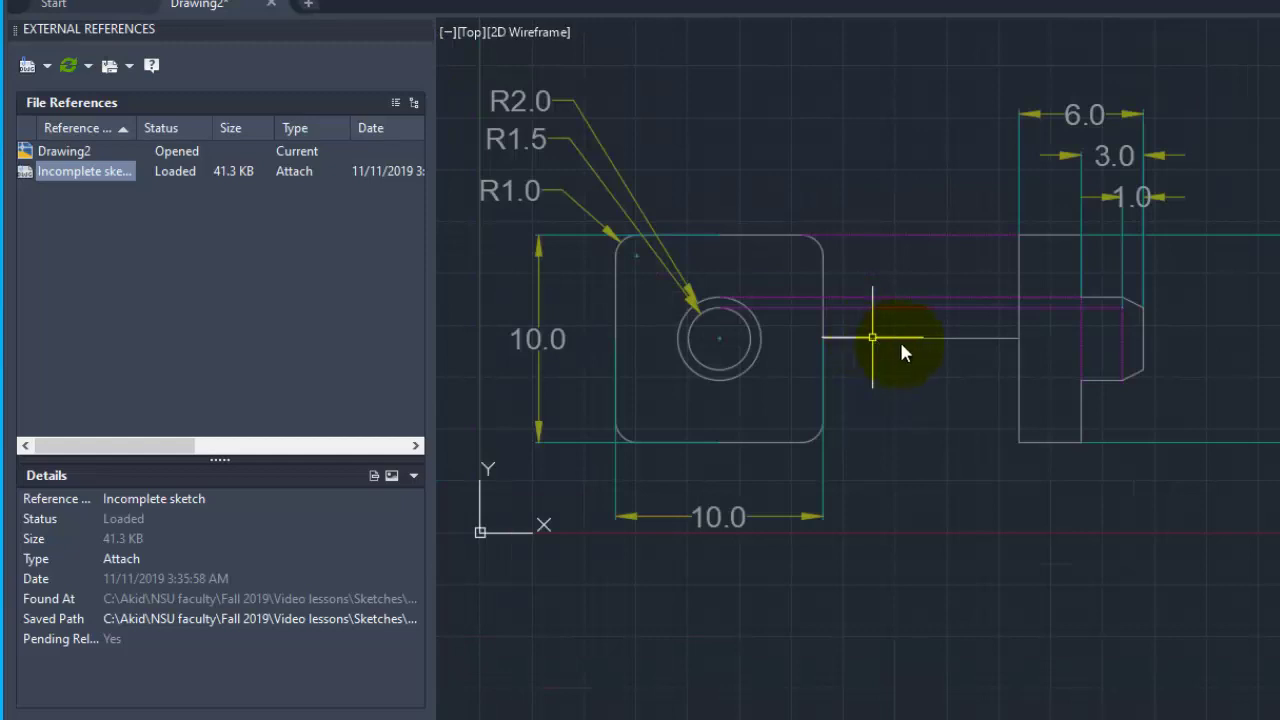
middle_drag(901, 345, 997, 350)
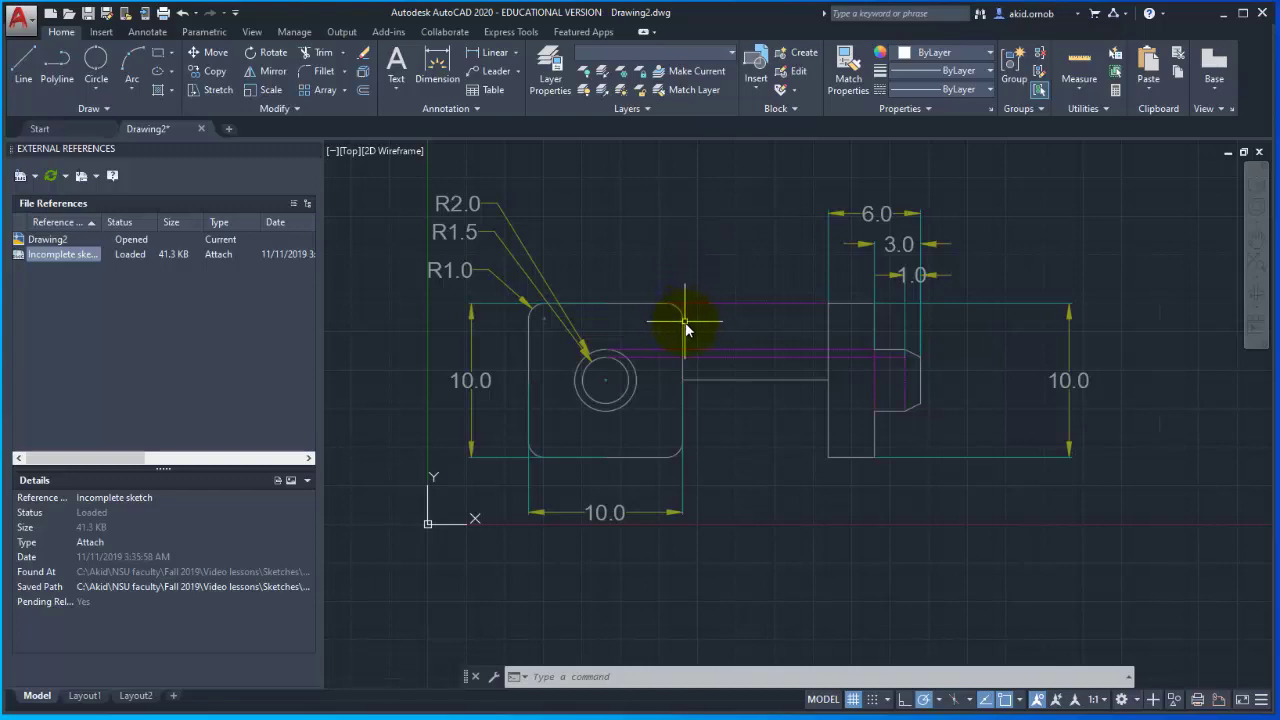
Step: Select the Incomplete sketch xref and start REFEDIT on it
click(680, 332)
click(677, 333)
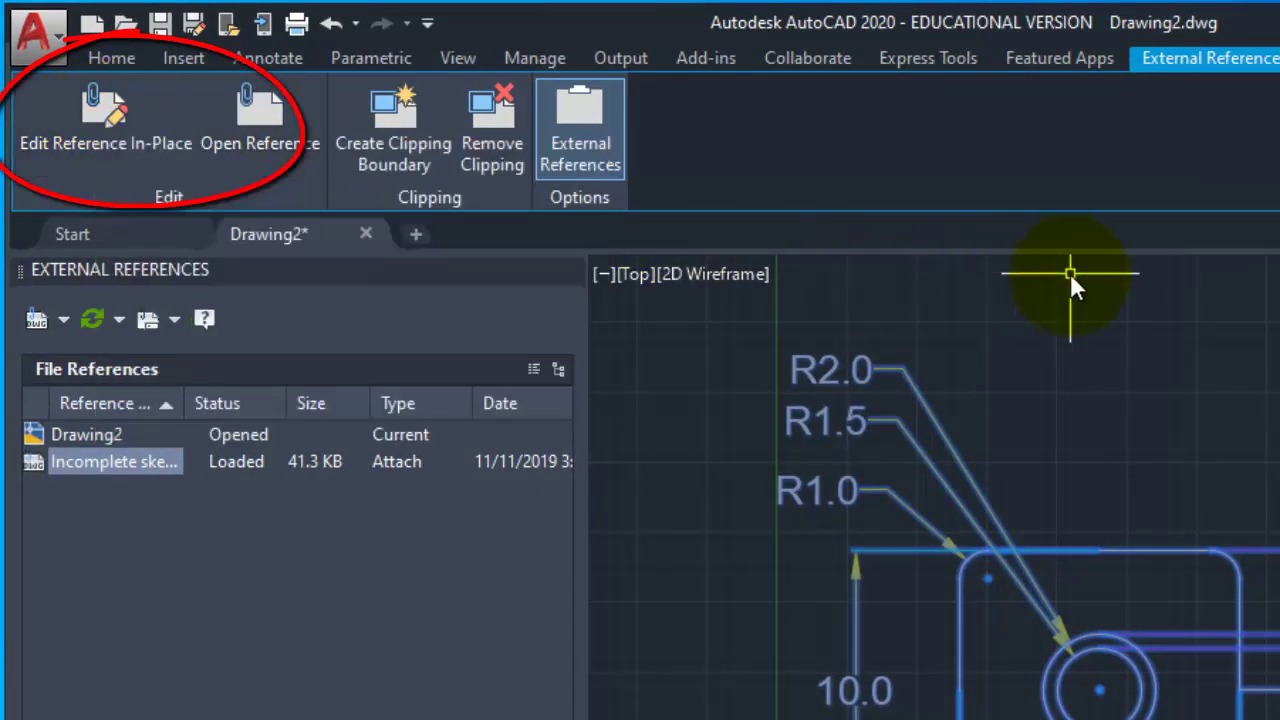
text(refedit)
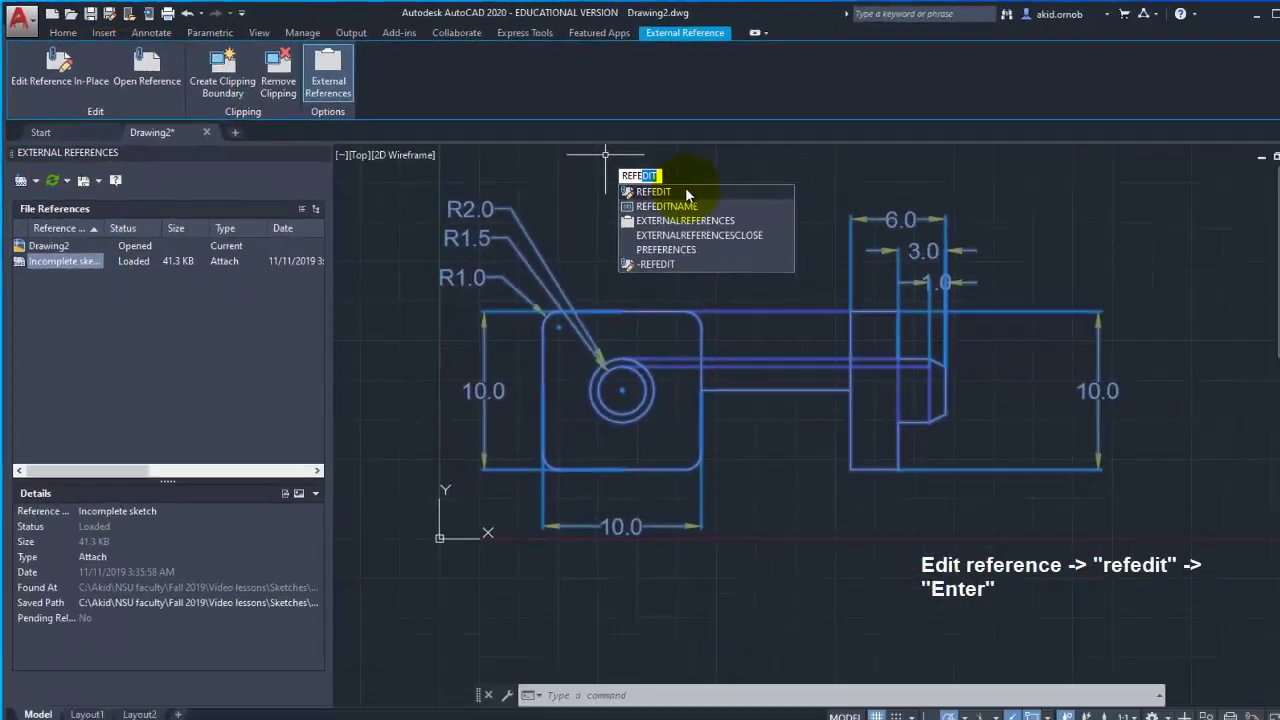
key(Return)
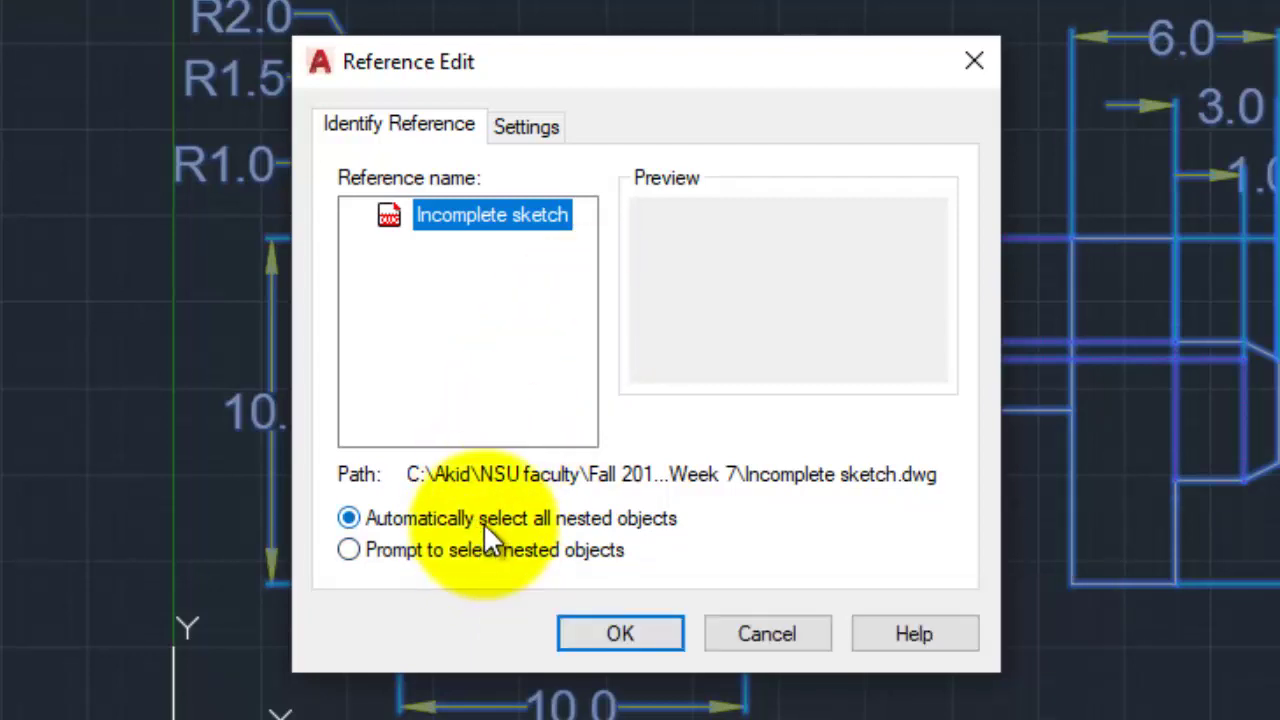
Step: Confirm in-place editing of Incomplete sketch and erase the horizontal line joining the two views
click(640, 633)
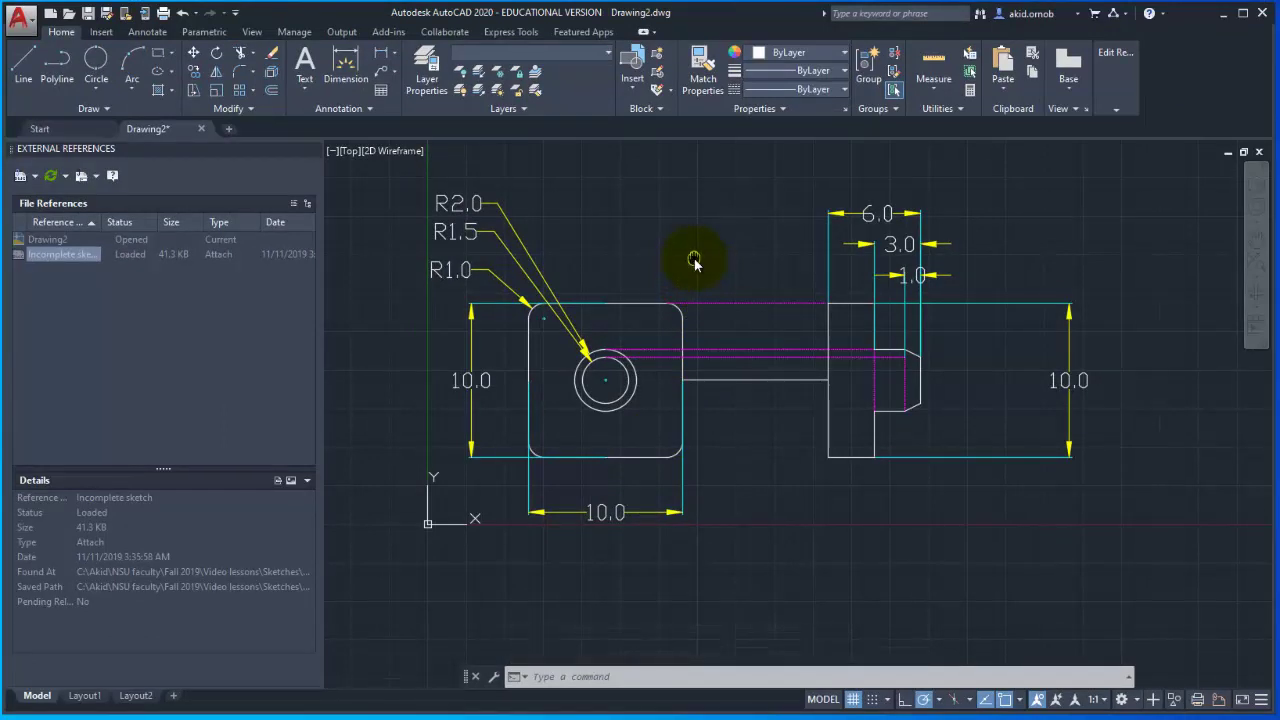
middle_drag(695, 262, 672, 260)
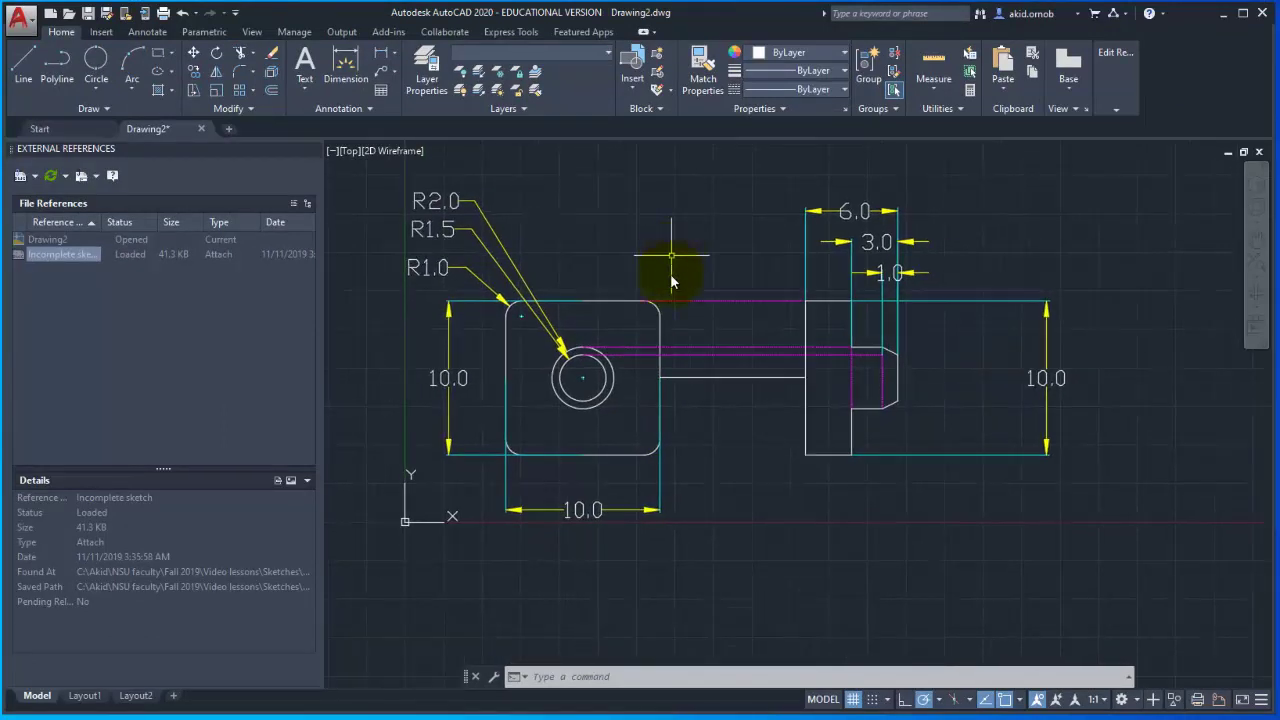
click(702, 378)
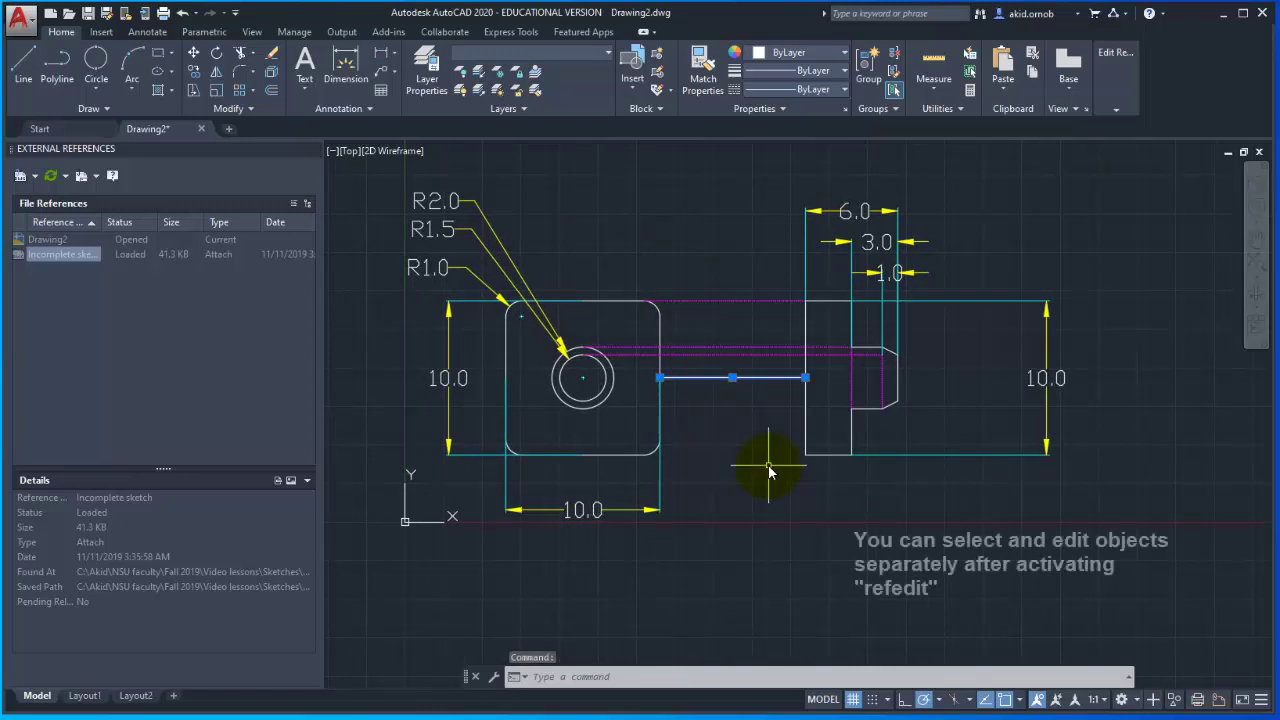
key(Delete)
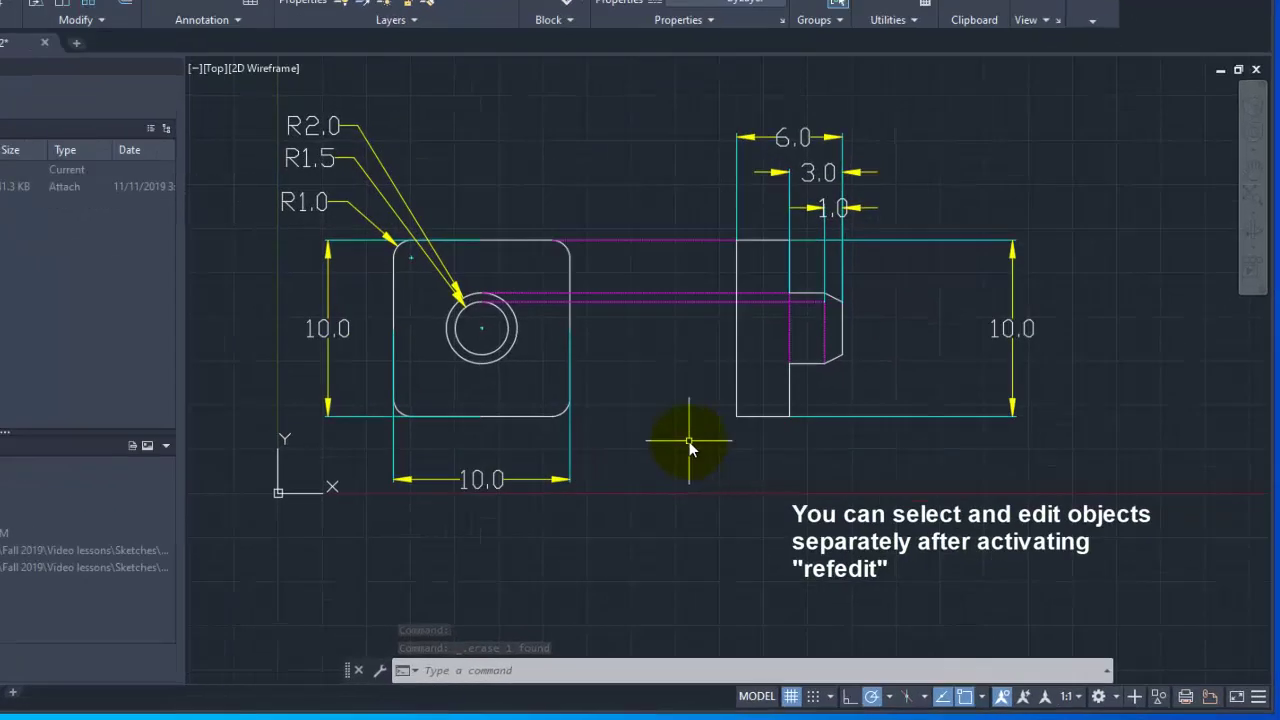
Step: End the REFEDIT session by saving the reference edits to Incomplete sketch, accepting the warning
right_click(689, 441)
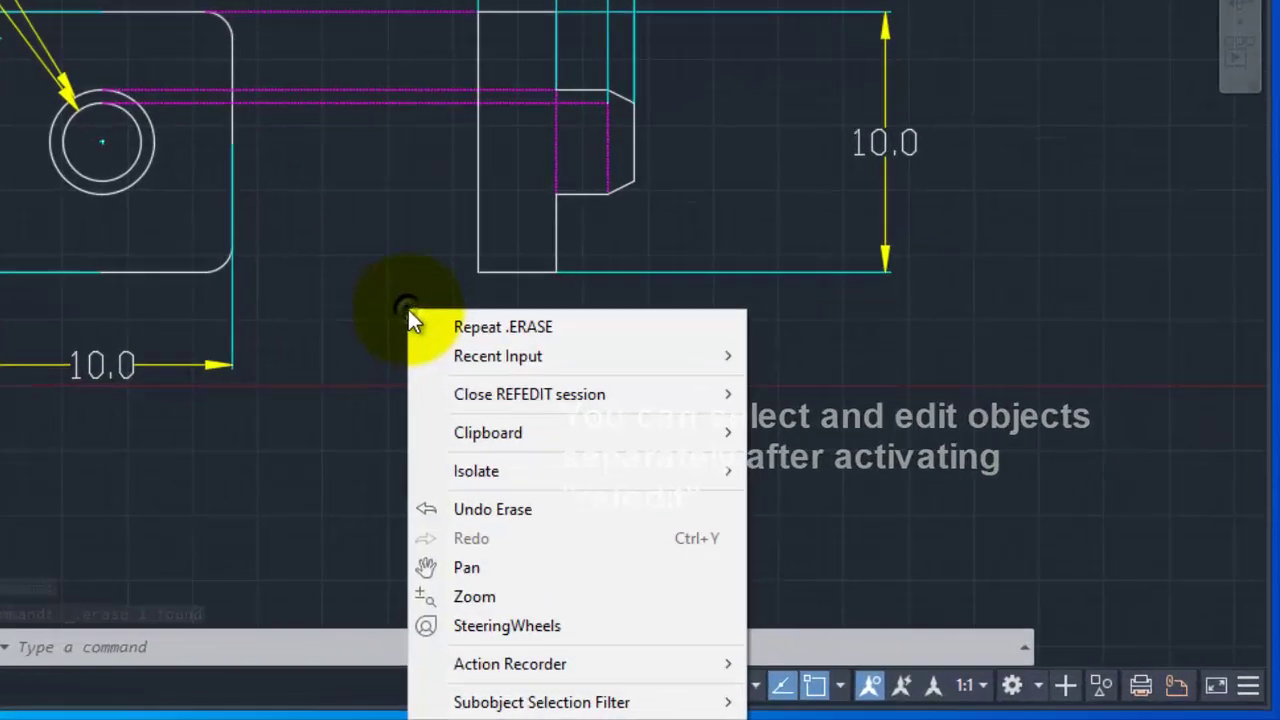
mouse_move(759, 503)
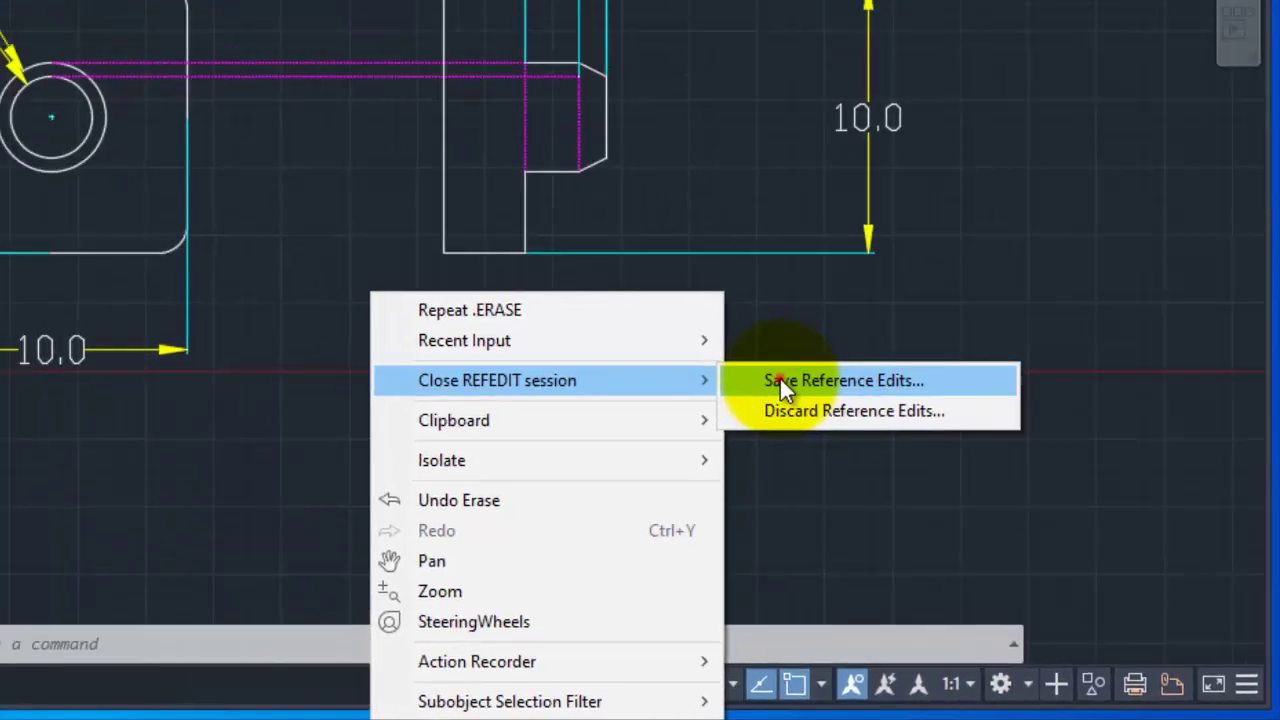
click(690, 318)
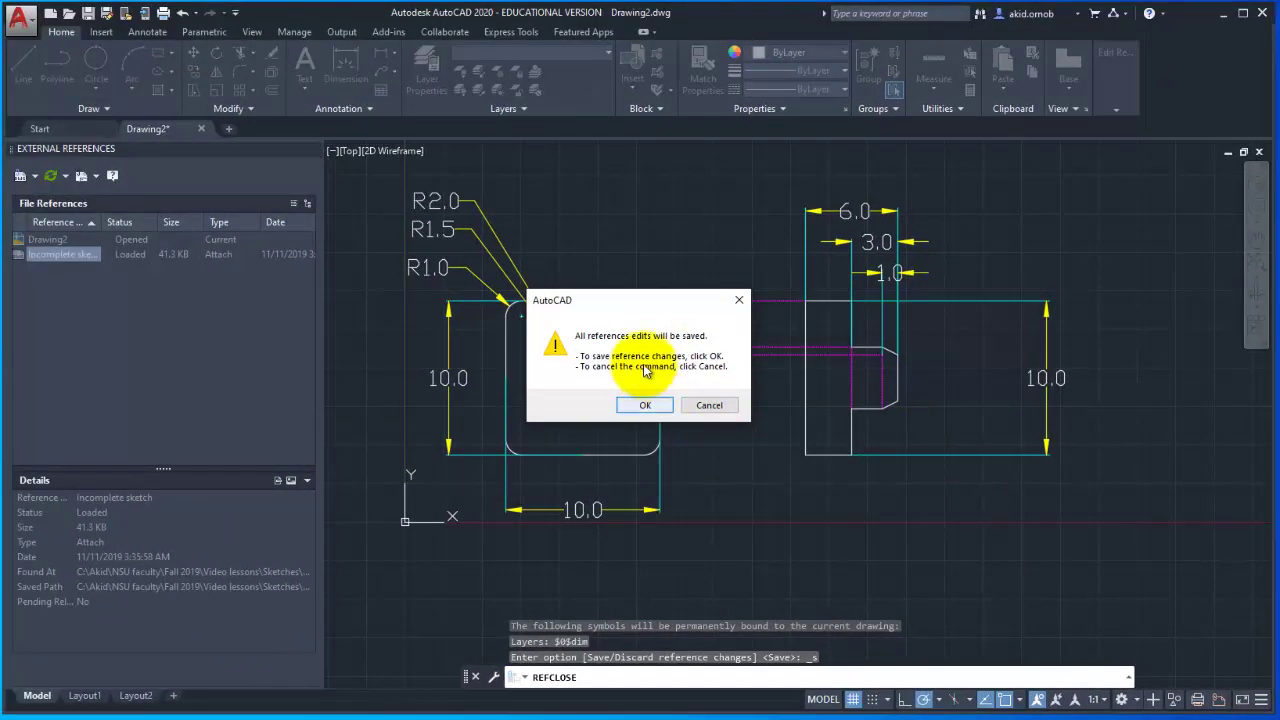
click(645, 405)
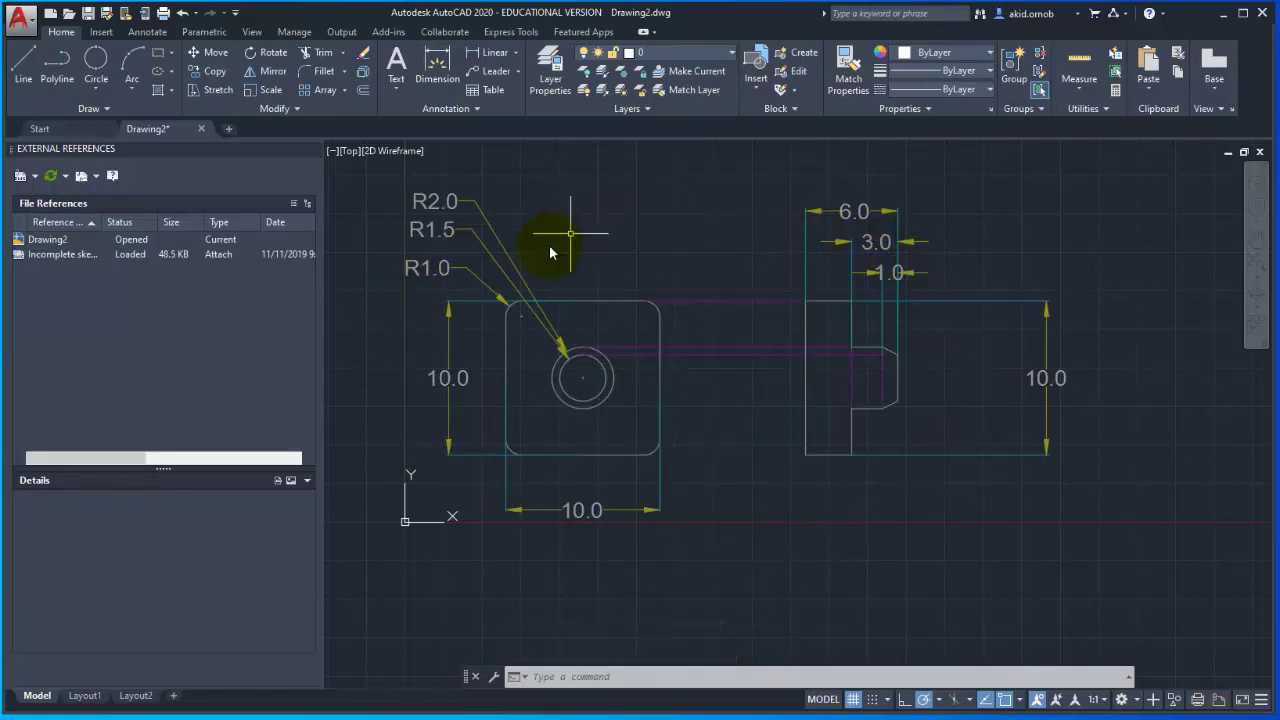
scroll(661, 326, up, 2)
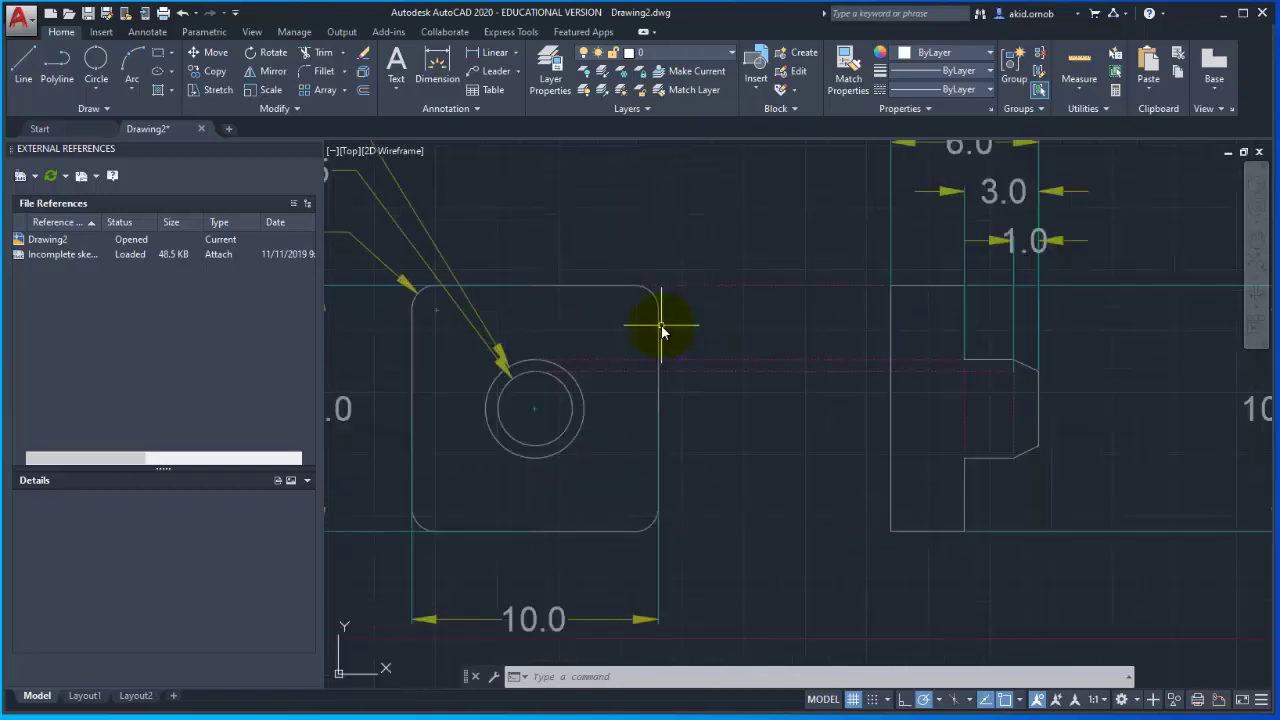
scroll(657, 343, down, 2)
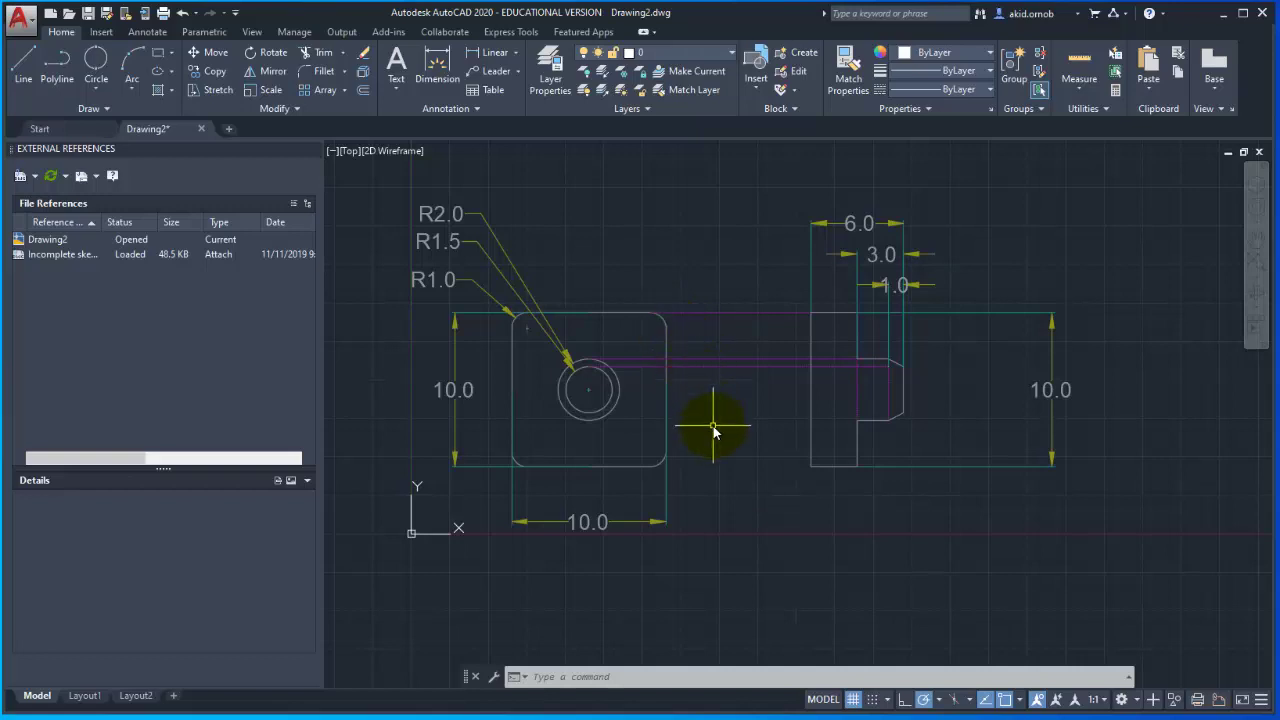
scroll(709, 423, up, 2)
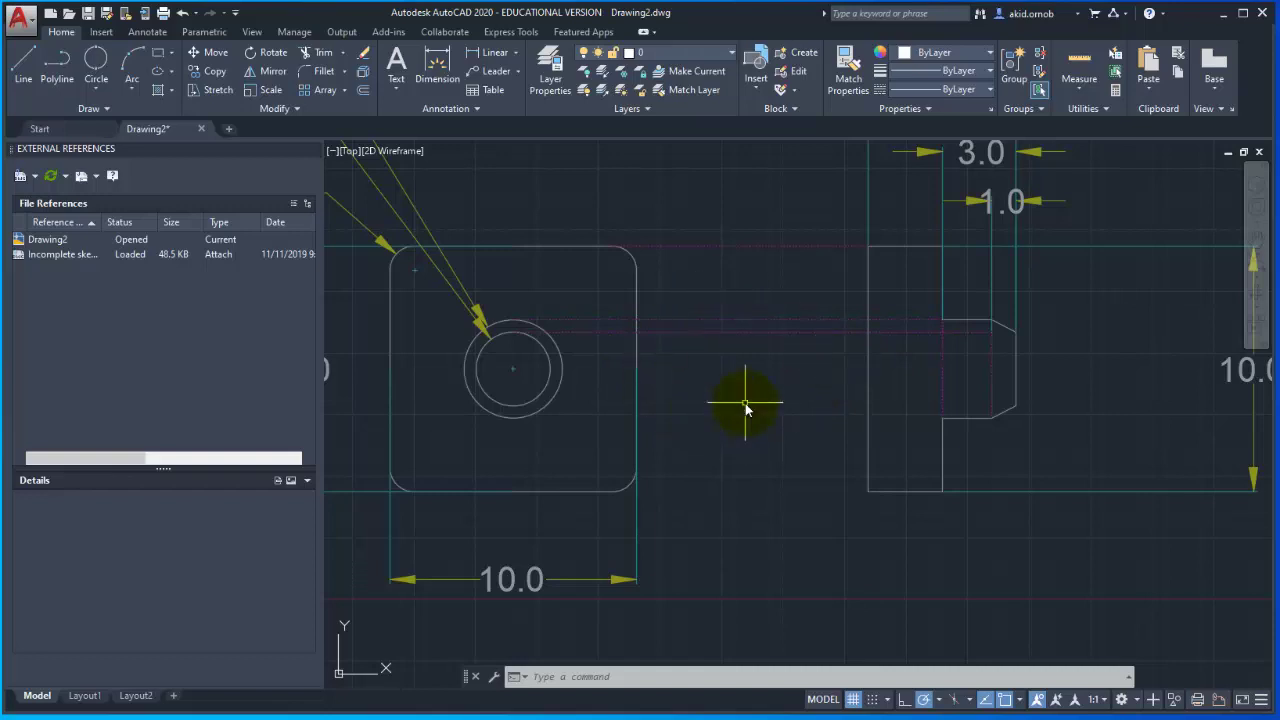
scroll(745, 405, down, 2)
middle_drag(745, 405, 751, 397)
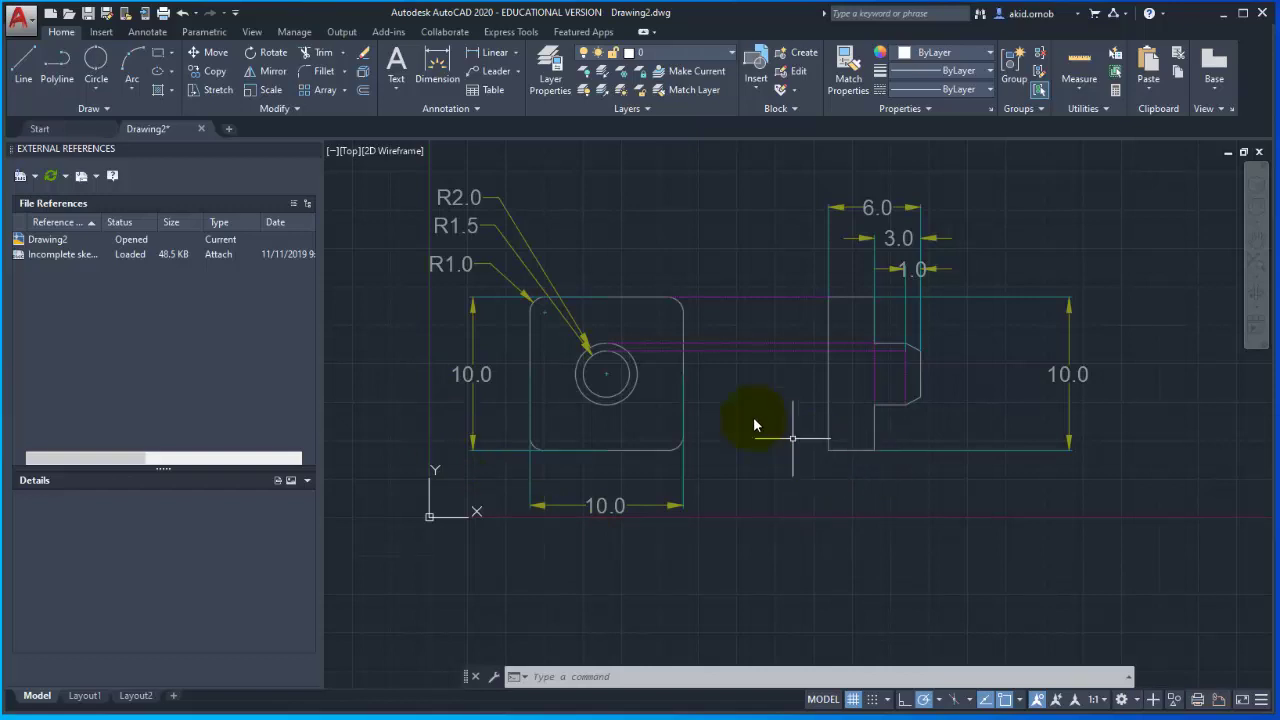
Step: Bind the Incomplete sketch reference into Drawing2 with the Insert bind type
click(87, 256)
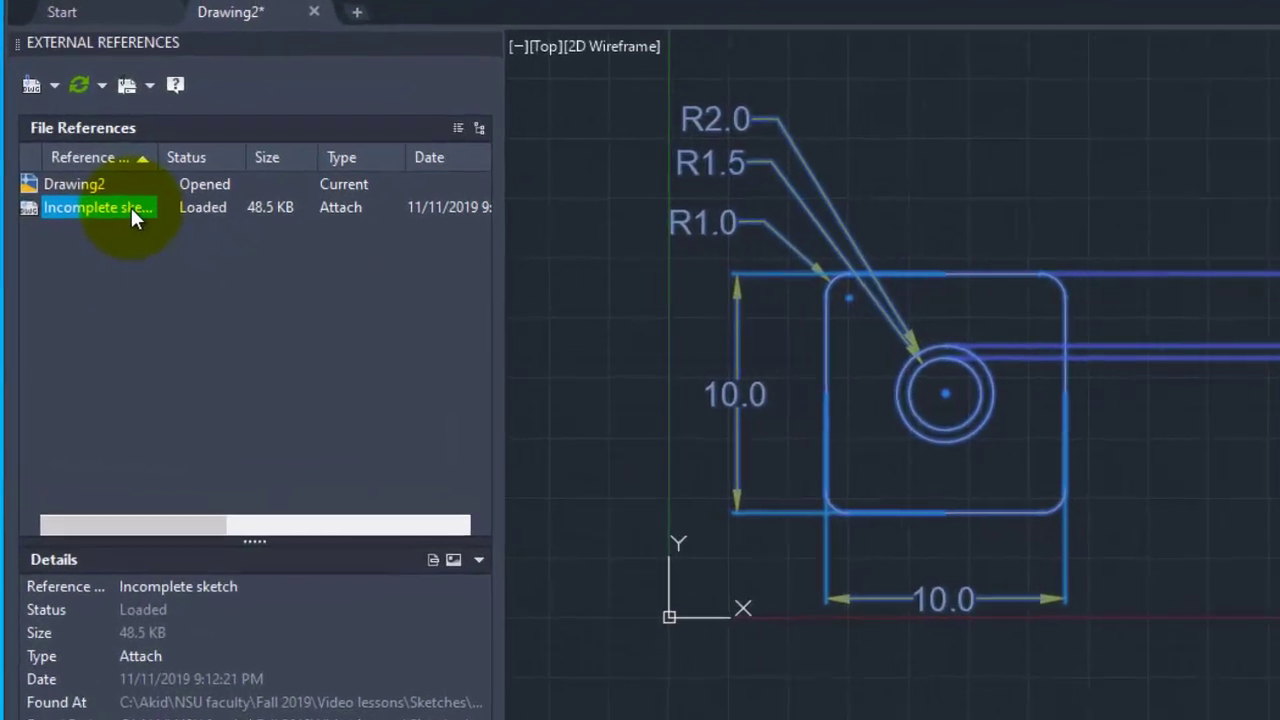
right_click(132, 206)
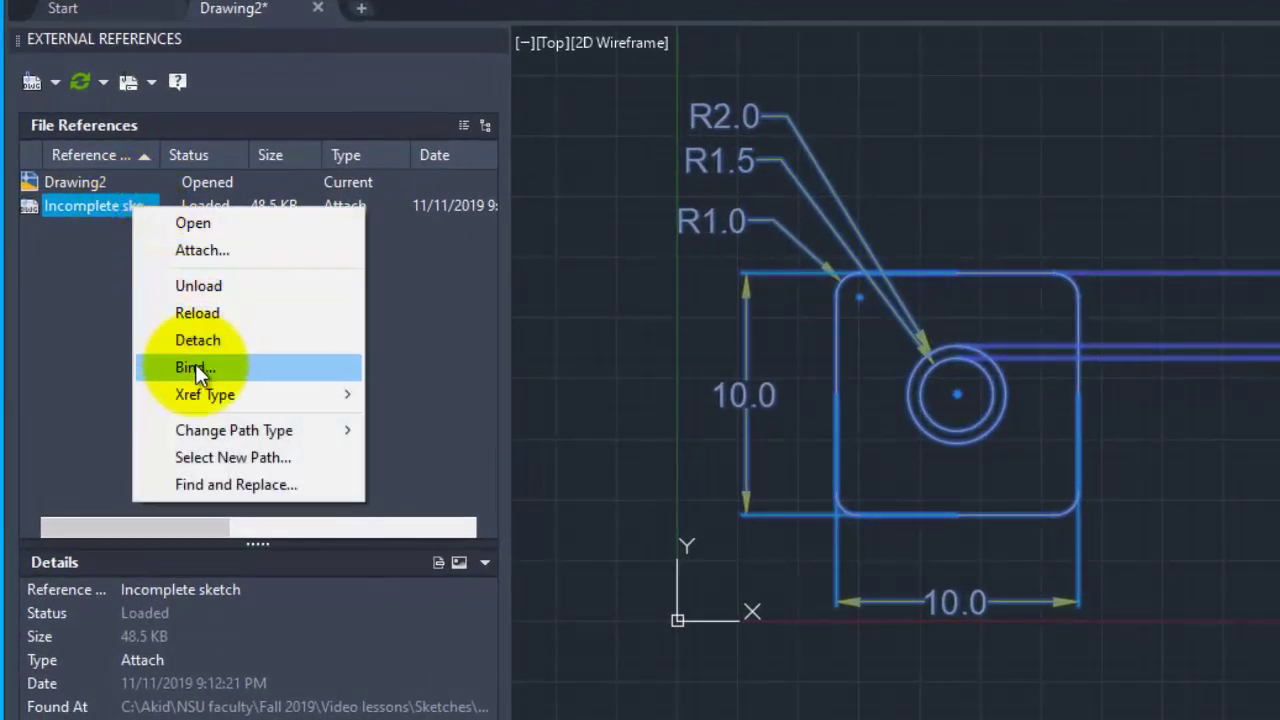
click(195, 367)
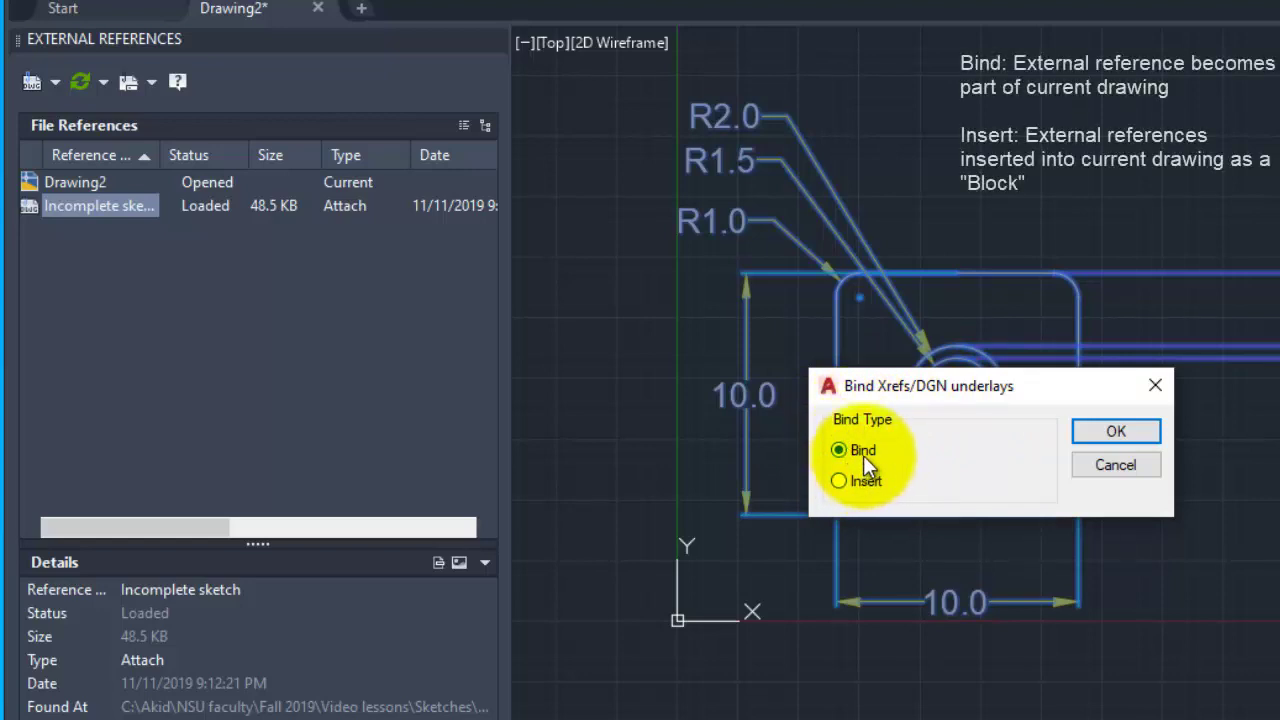
mouse_move(863, 455)
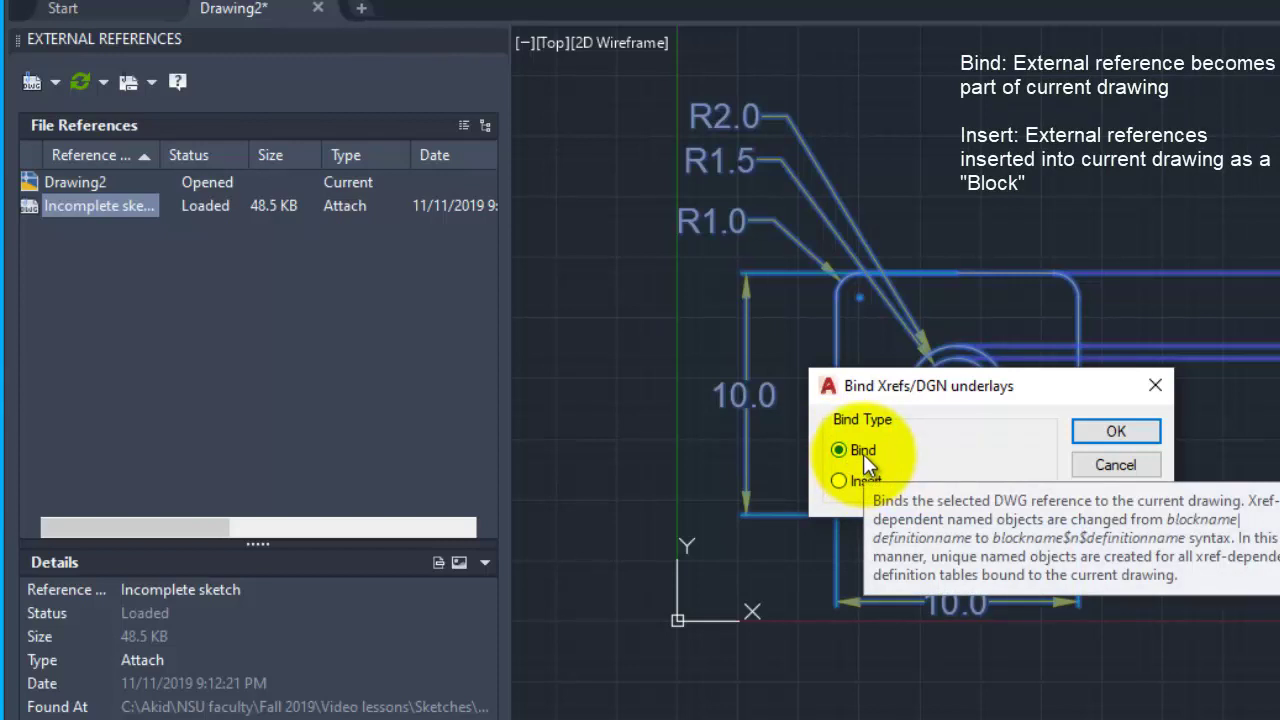
mouse_move(863, 481)
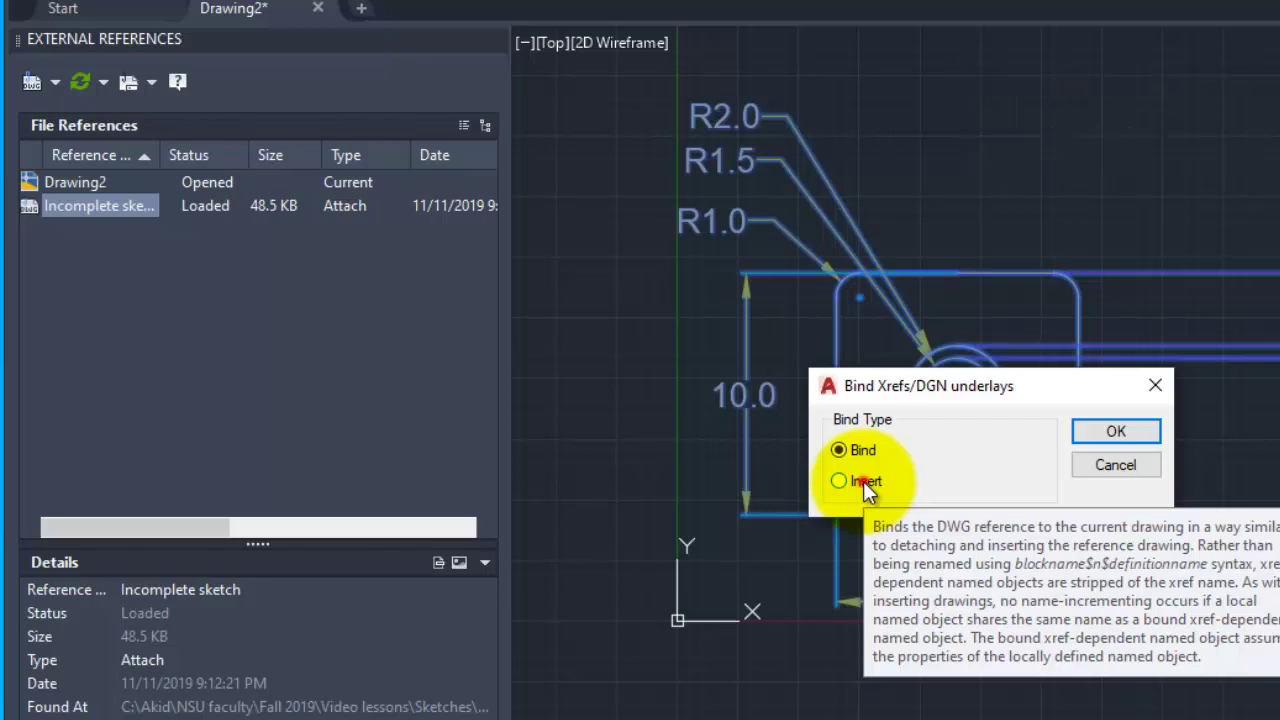
click(863, 481)
click(1116, 431)
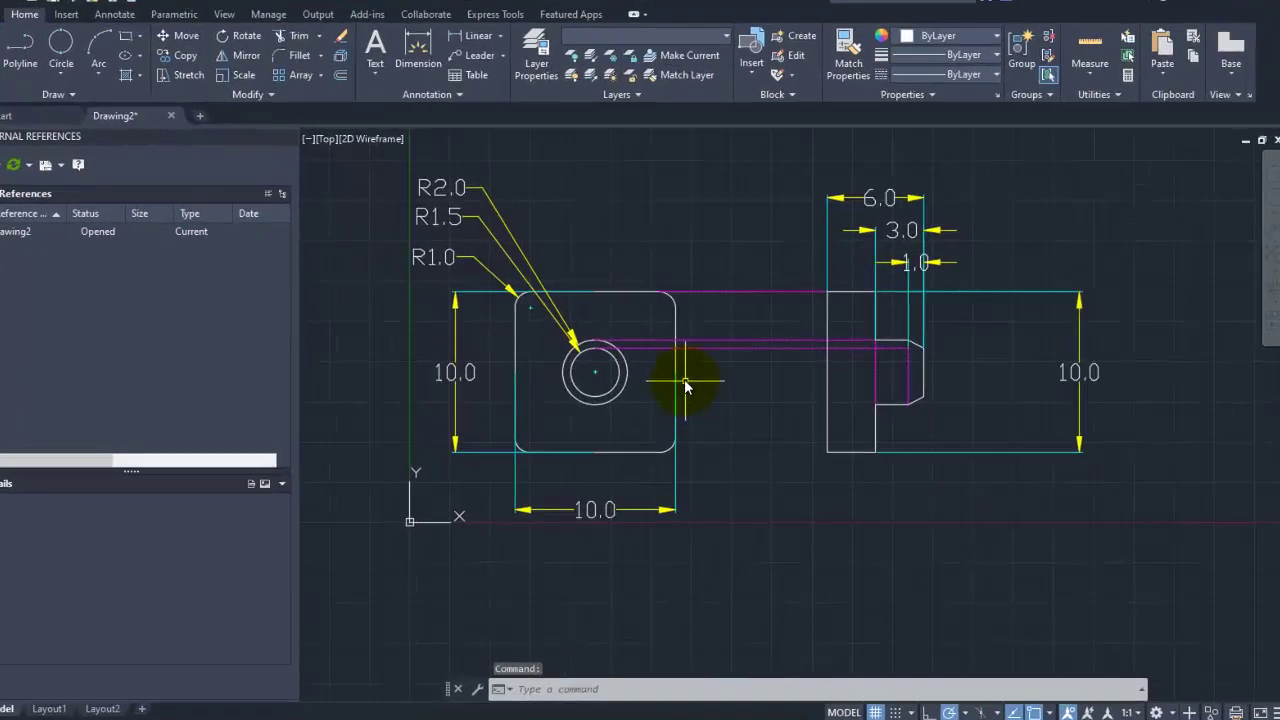
Step: Shift the view down slightly and close the External References palette
mouse_move(674, 368)
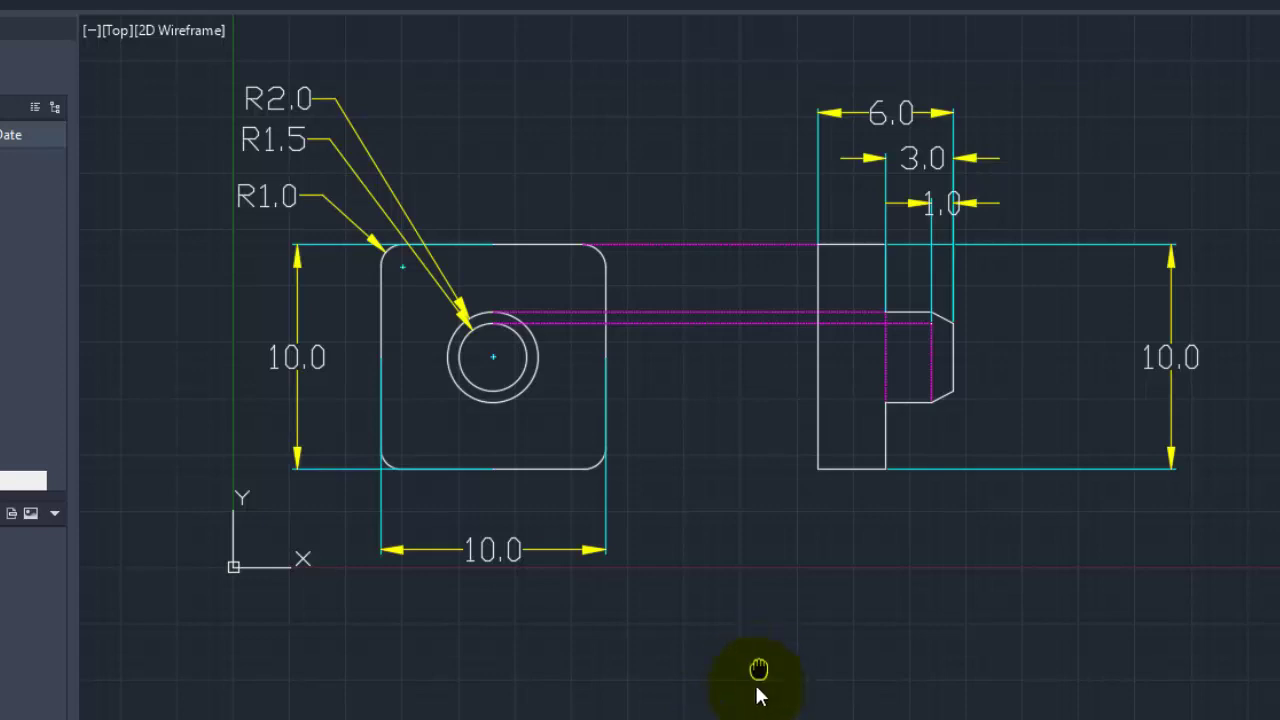
middle_drag(760, 674, 756, 692)
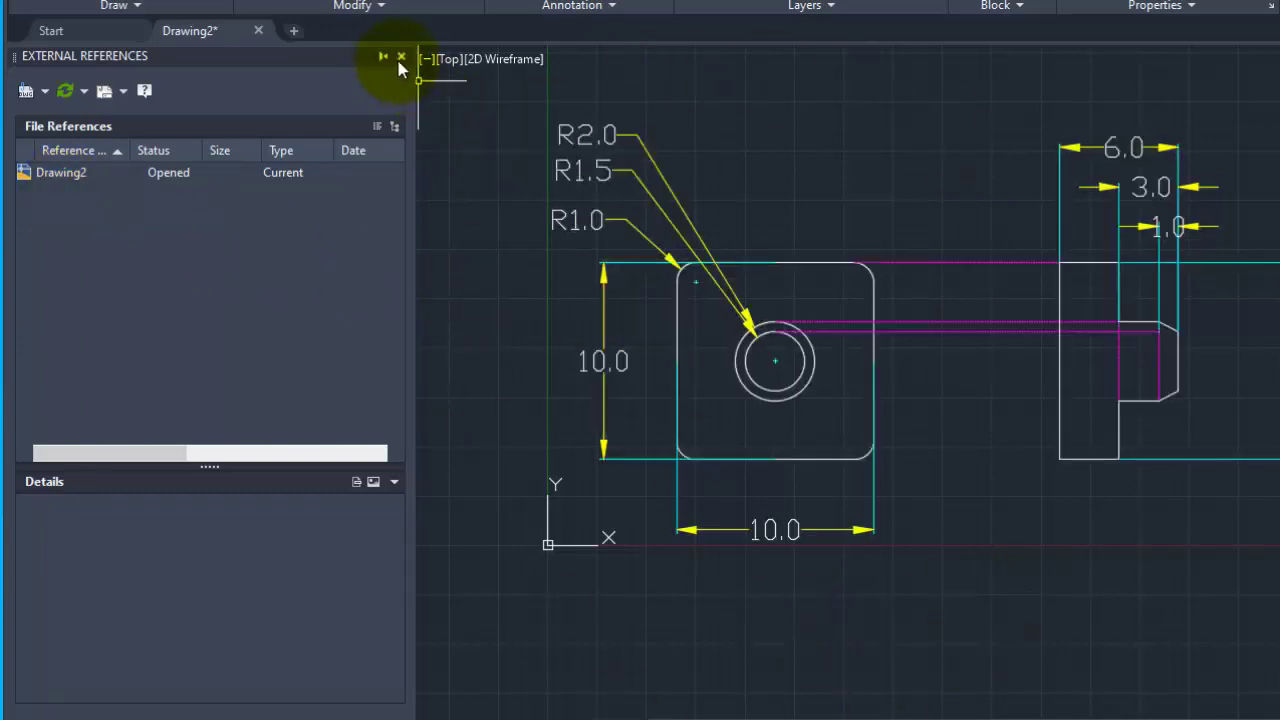
click(401, 57)
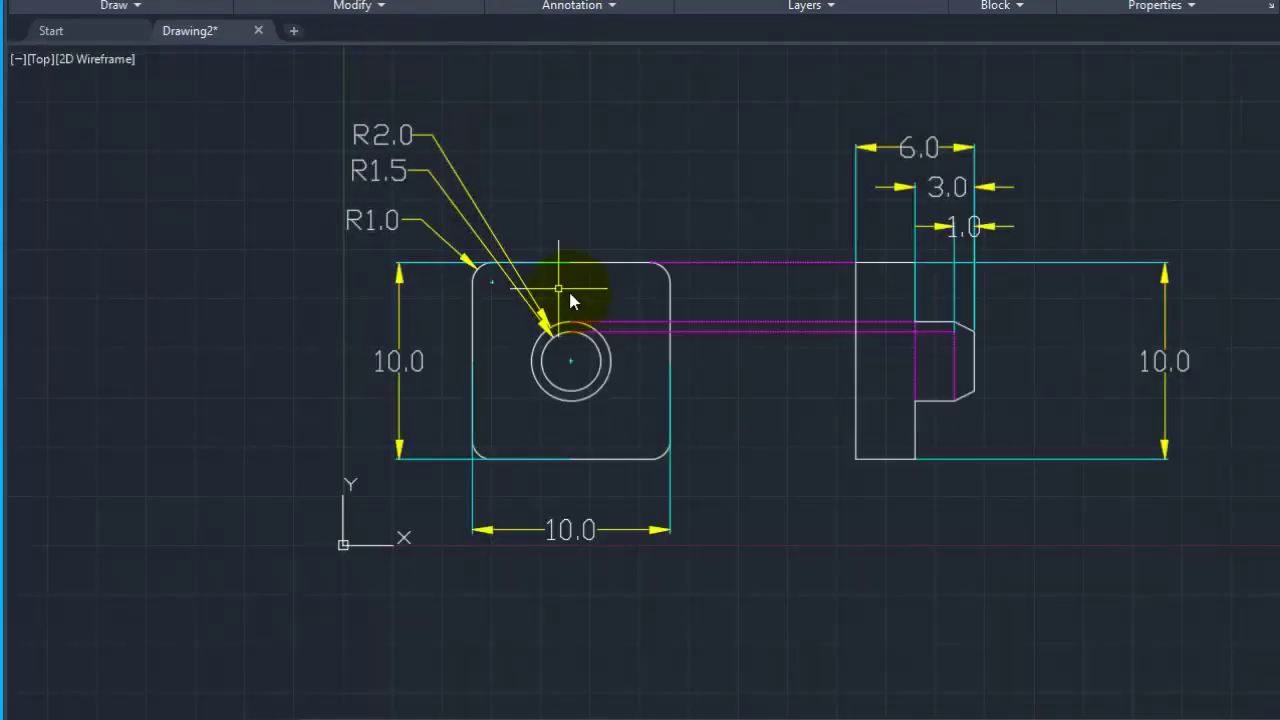